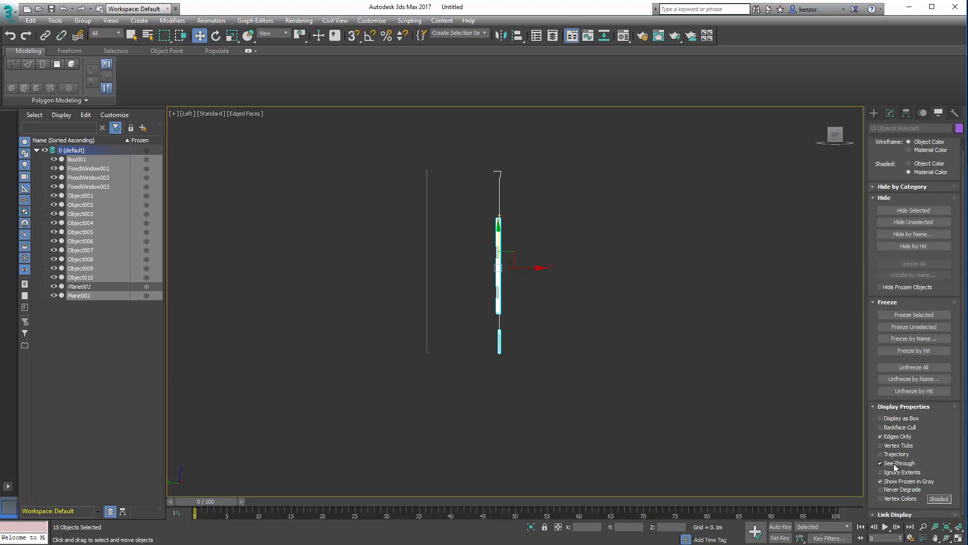
# - Turn off the See-Through display for all selected facade objects and clear the selection
pyautogui.keyDown('alt'); pyautogui.moveTo(520, 310); pyautogui.dragTo(643, 298, button='middle'); pyautogui.keyUp('alt')
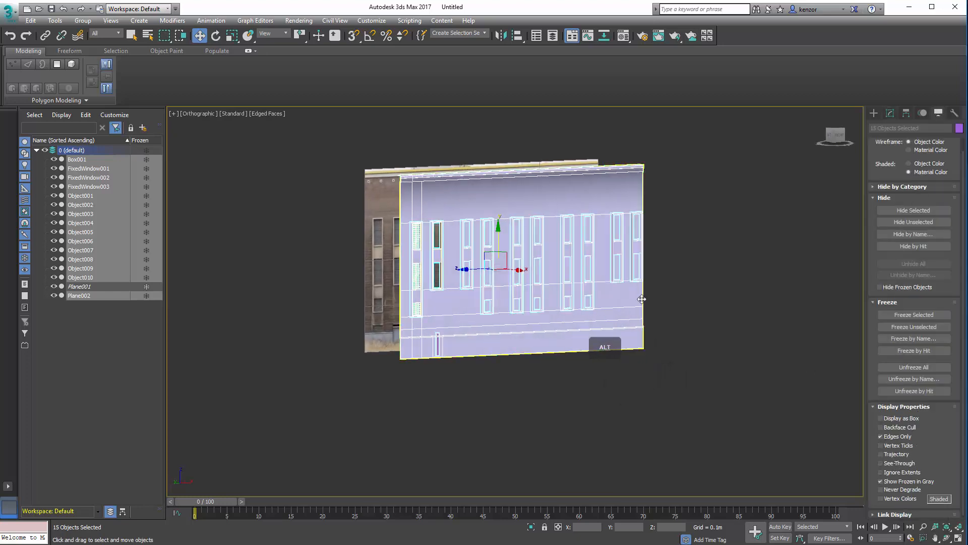
pyautogui.click(700, 256)
pyautogui.keyDown('alt'); pyautogui.moveTo(651, 220); pyautogui.dragTo(825, 206, button='middle'); pyautogui.keyUp('alt')
pyautogui.keyDown('alt'); pyautogui.moveTo(409, 161); pyautogui.dragTo(475, 202, button='middle'); pyautogui.keyUp('alt')
pyautogui.moveTo(475, 202); pyautogui.dragTo(293, 544, button='middle')
# - Apply Smooth 30 smoothing to all elements of the facade wall plane, Plane002
pyautogui.click(399, 259)
pyautogui.moveTo(399, 258)
pyautogui.keyDown('alt'); pyautogui.mouseDown(button='middle')
pyautogui.moveTo(442, 272)
pyautogui.moveTo(409, 275)
pyautogui.mouseUp(button='middle'); pyautogui.keyUp('alt')
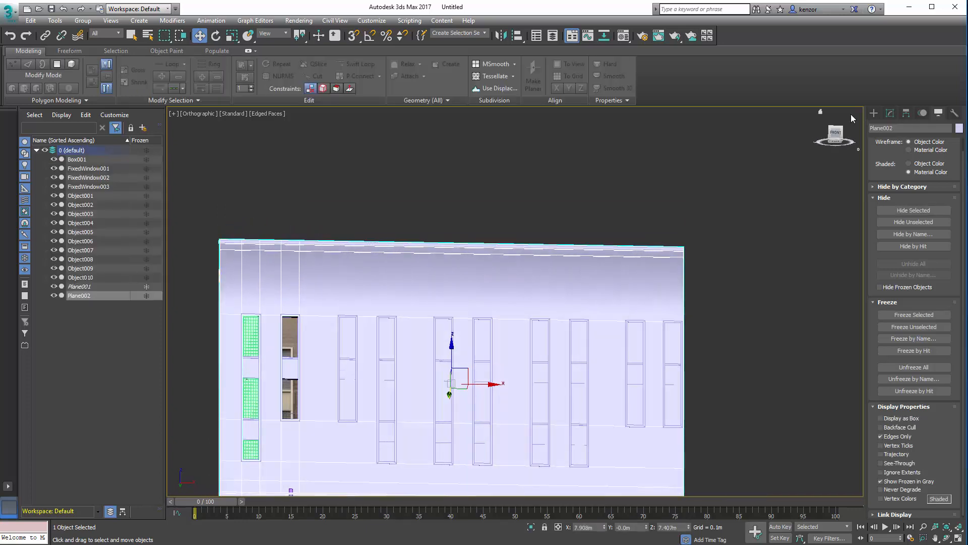
pyautogui.click(890, 114)
pyautogui.moveTo(729, 286); pyautogui.dragTo(742, 221, button='middle')
pyautogui.click(939, 259)
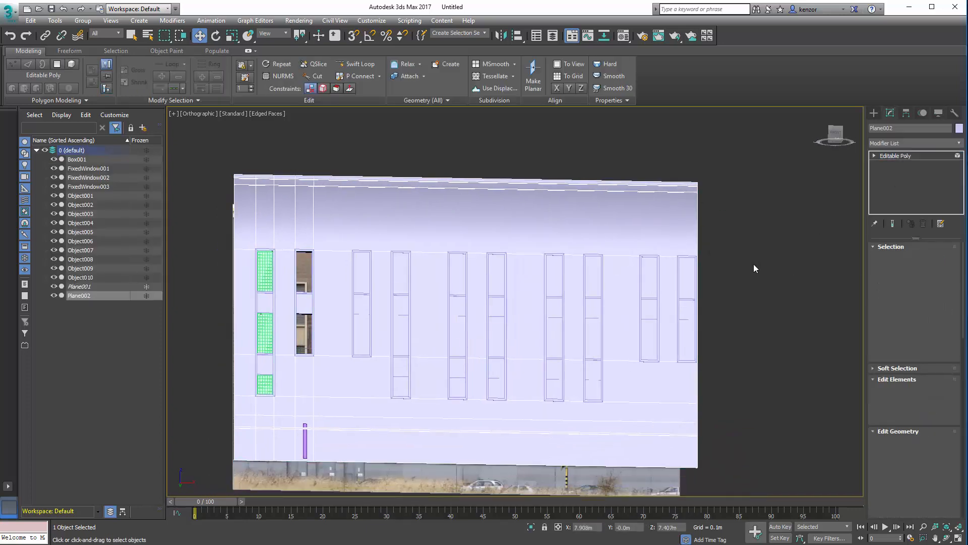
pyautogui.click(687, 243)
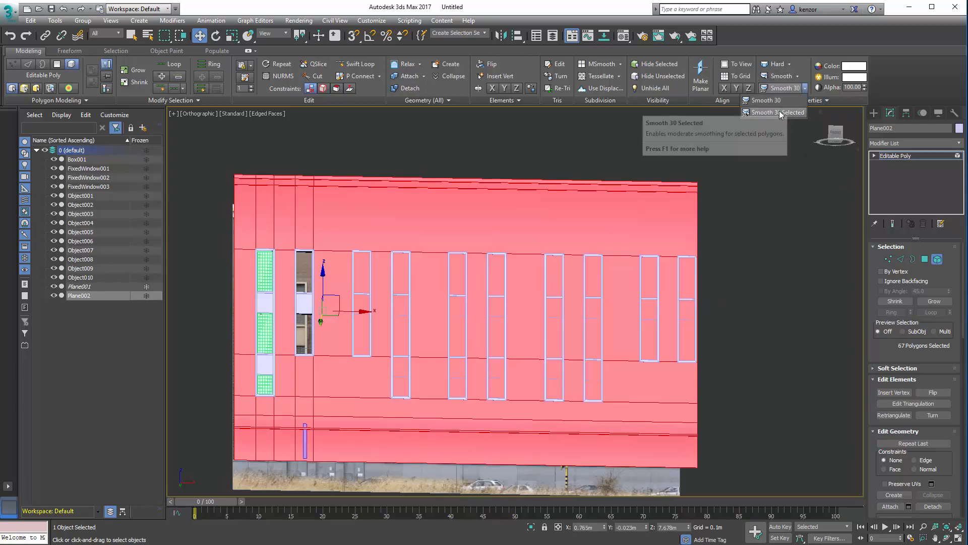
pyautogui.click(782, 88)
pyautogui.keyDown('alt'); pyautogui.moveTo(713, 259); pyautogui.dragTo(755, 246, button='middle'); pyautogui.keyUp('alt')
pyautogui.click(755, 247)
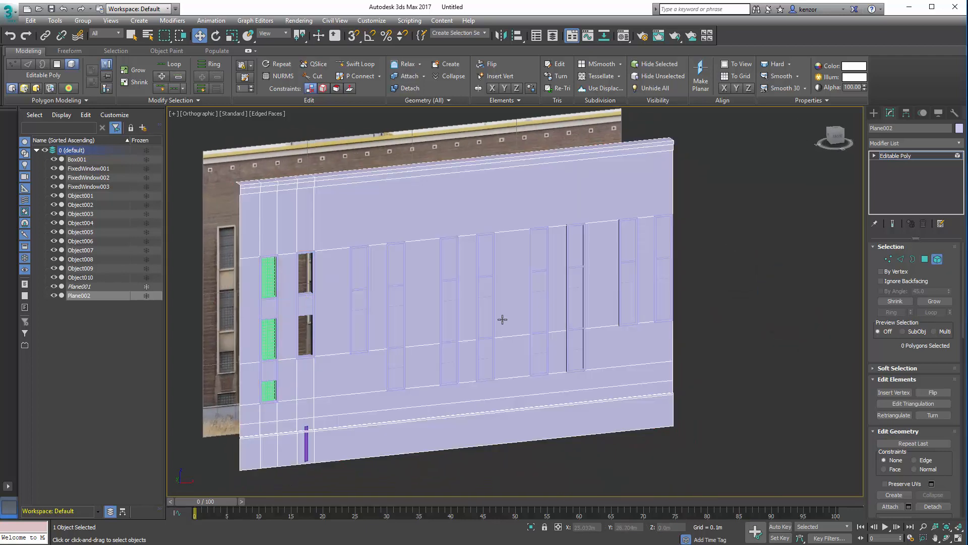
pyautogui.scroll(10, 398, 318)
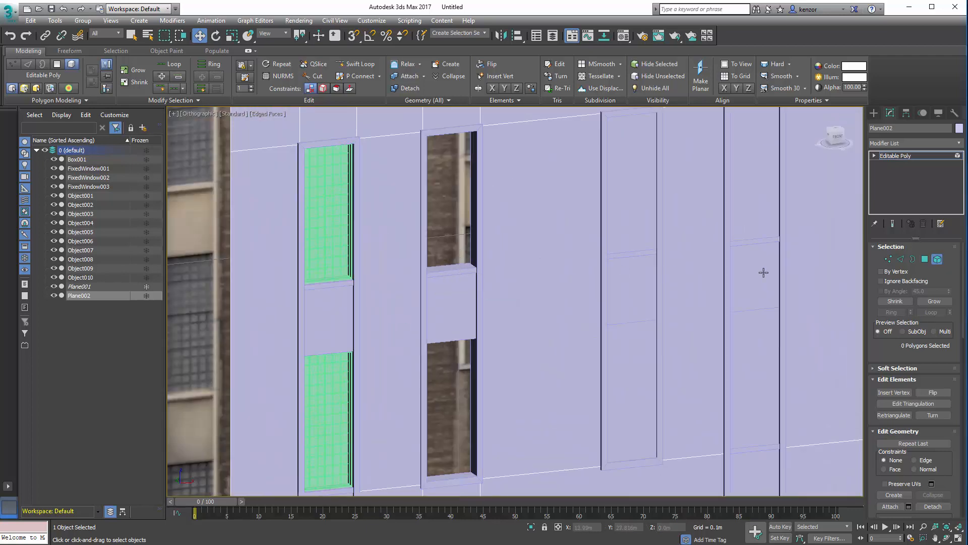
pyautogui.click(938, 260)
# - Apply Smooth 30 smoothing to every element of the second window column's frame, Object002
pyautogui.click(454, 289)
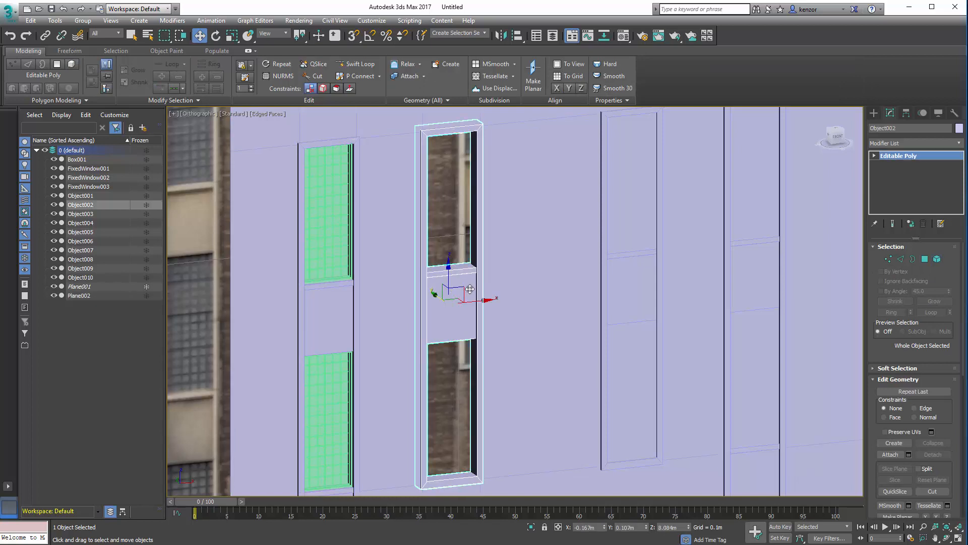
pyautogui.keyDown('alt'); pyautogui.moveTo(600, 219); pyautogui.dragTo(613, 187, button='middle'); pyautogui.keyUp('alt')
pyautogui.click(937, 259)
pyautogui.click(453, 289)
pyautogui.hotkey('ctrl', 'a')
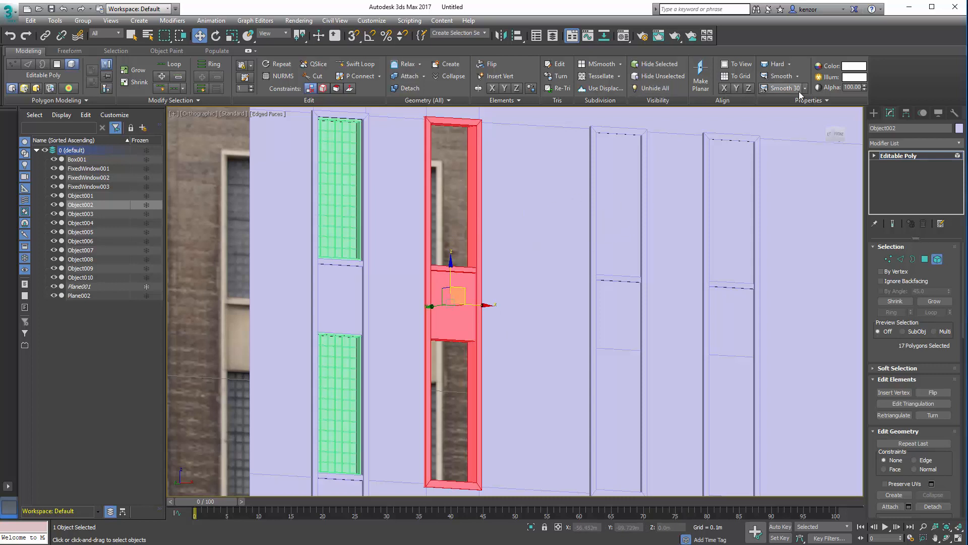
pyautogui.click(941, 258)
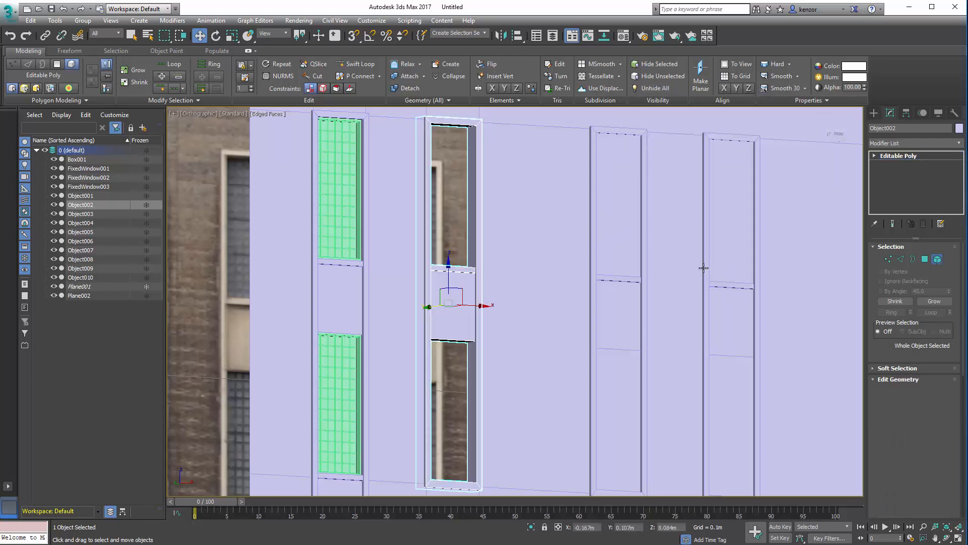
# - Apply Smooth 30 smoothing to all polygons of the first window column's frame, Object001
pyautogui.click(333, 284)
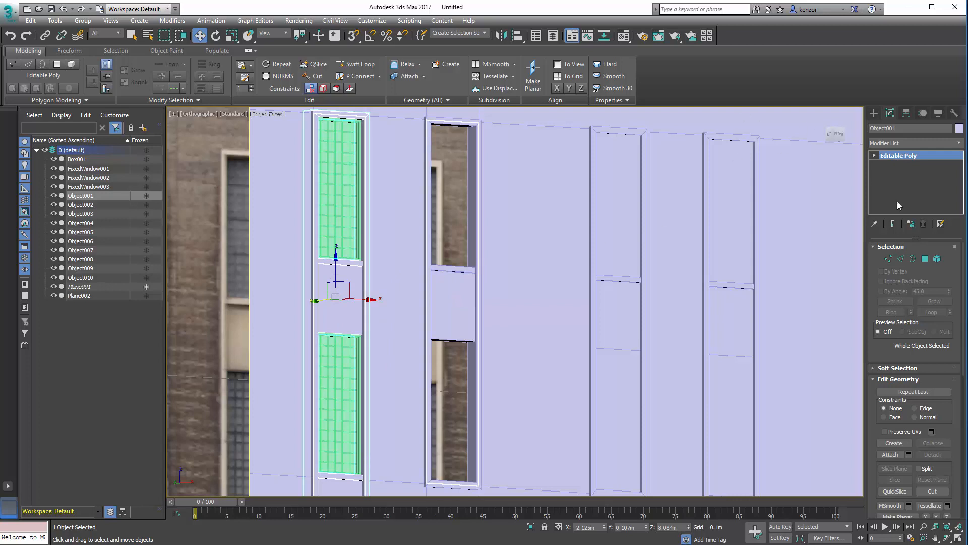
pyautogui.click(926, 259)
pyautogui.hotkey('ctrl', 'a')
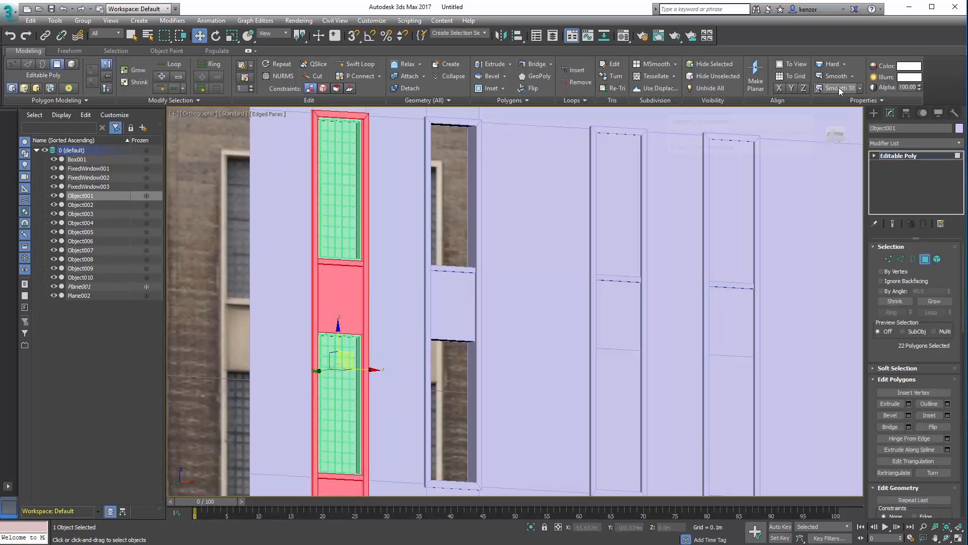
pyautogui.moveTo(462, 344); pyautogui.dragTo(486, 275, button='middle')
pyautogui.press('4')
pyautogui.scroll(-4, 431, 292)
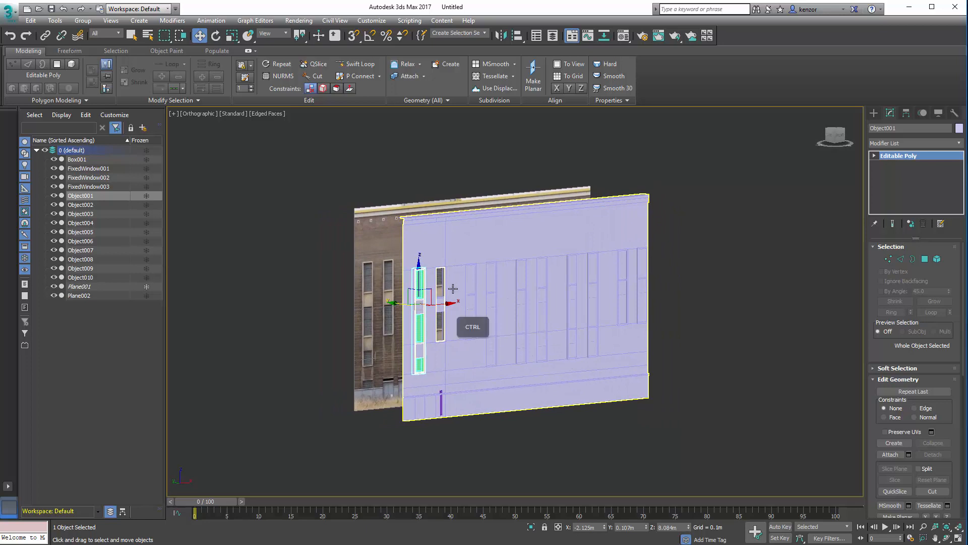
# - Assign the unused 02 - Default material to the uppermost gridded window, FixedWindow001, through the Material Editor
pyautogui.scroll(6, 454, 289)
pyautogui.keyDown('alt'); pyautogui.moveTo(551, 232); pyautogui.dragTo(330, 305, button='middle'); pyautogui.keyUp('alt')
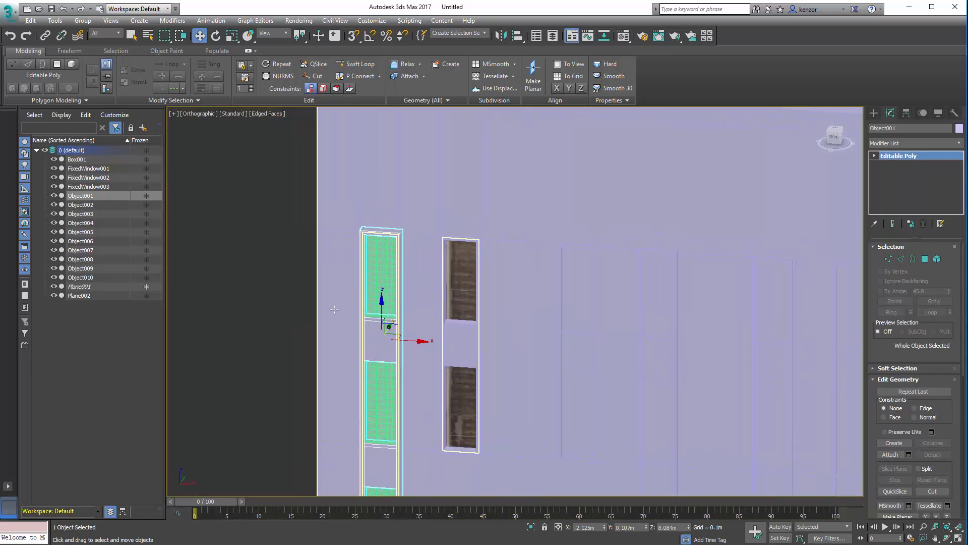
pyautogui.click(287, 335)
pyautogui.keyDown('alt'); pyautogui.moveTo(326, 270); pyautogui.dragTo(192, 340, button='middle'); pyautogui.keyUp('alt')
pyautogui.moveTo(374, 266); pyautogui.dragTo(366, 318, button='middle')
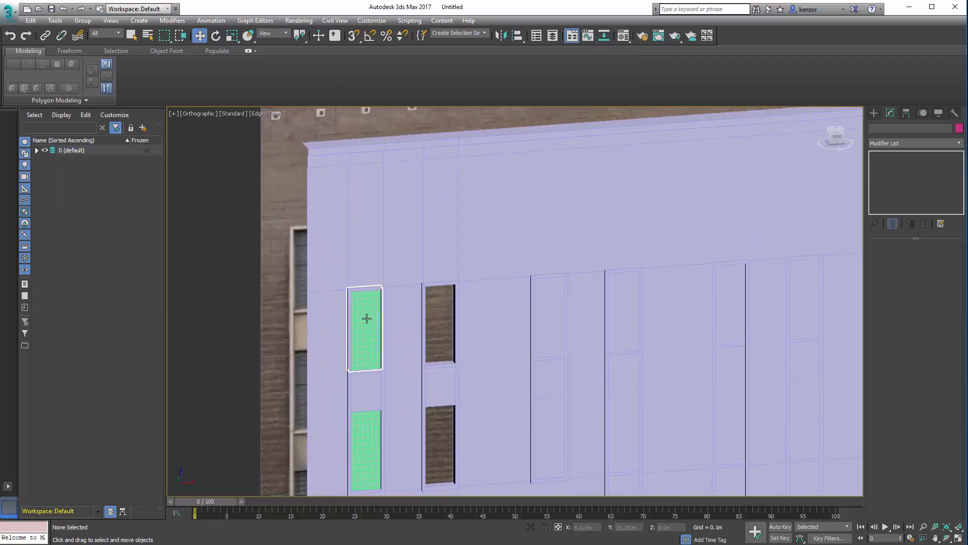
pyautogui.click(366, 318)
pyautogui.keyDown('alt'); pyautogui.moveTo(591, 136); pyautogui.dragTo(613, 117, button='middle'); pyautogui.keyUp('alt')
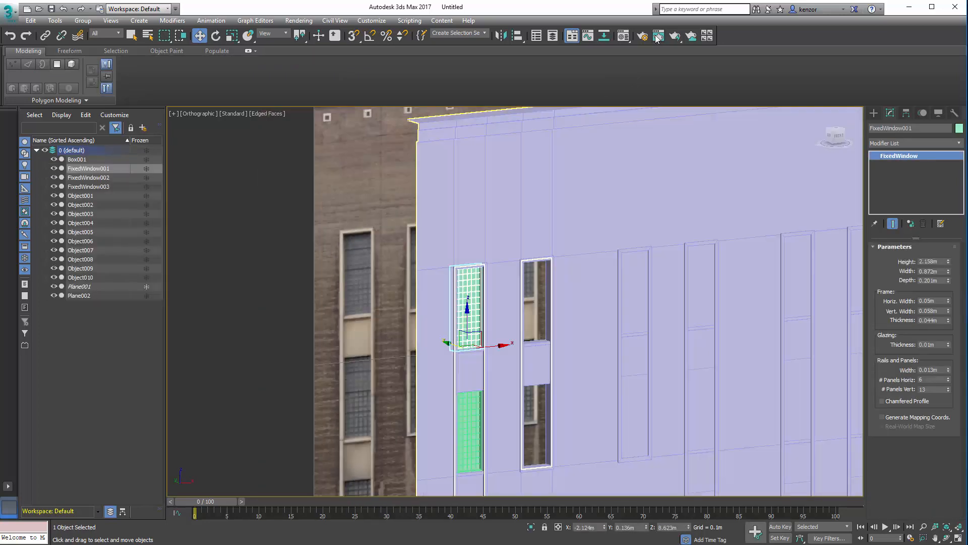
pyautogui.click(624, 37)
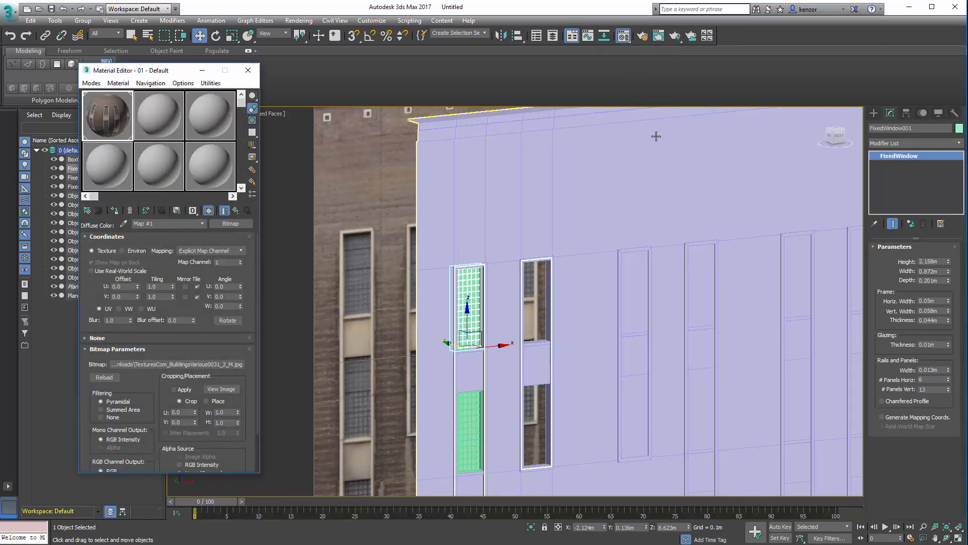
pyautogui.click(939, 113)
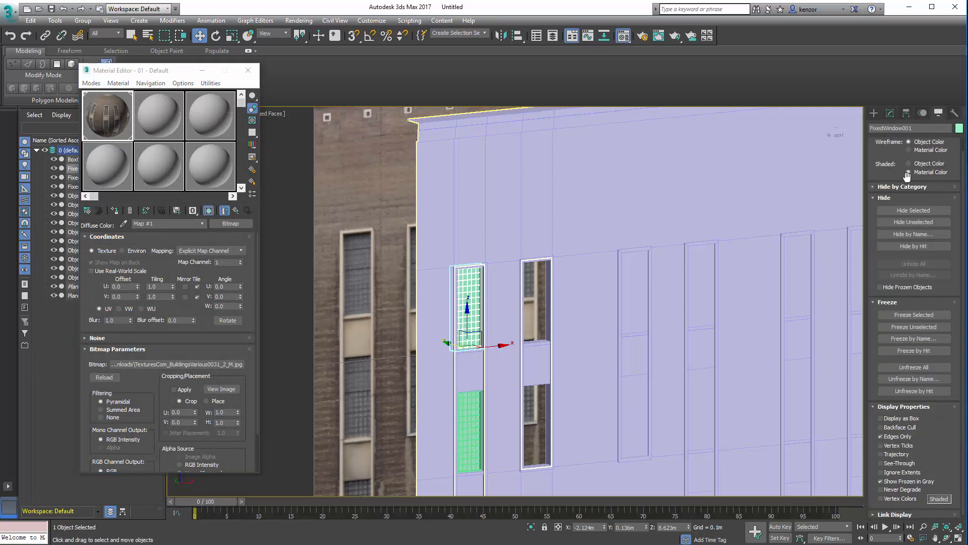
pyautogui.click(165, 124)
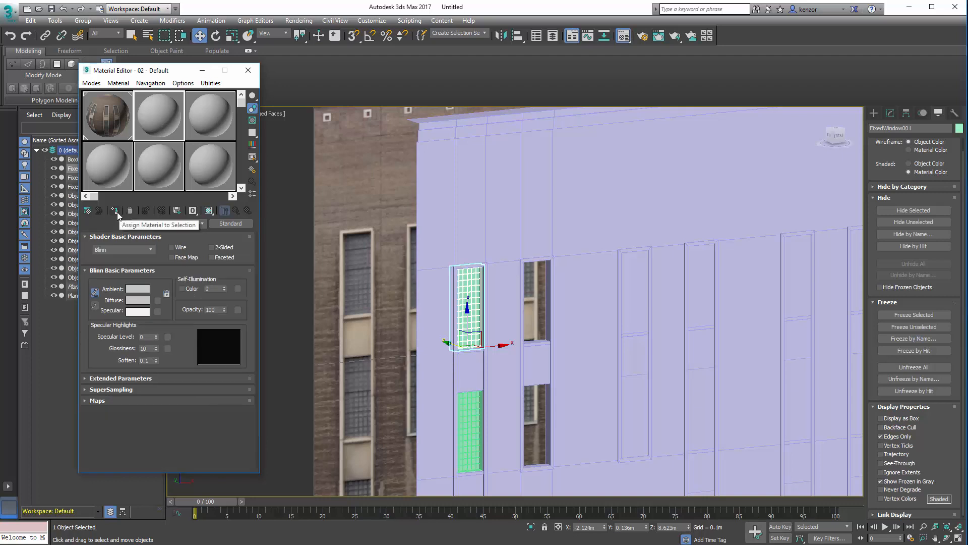
pyautogui.click(113, 212)
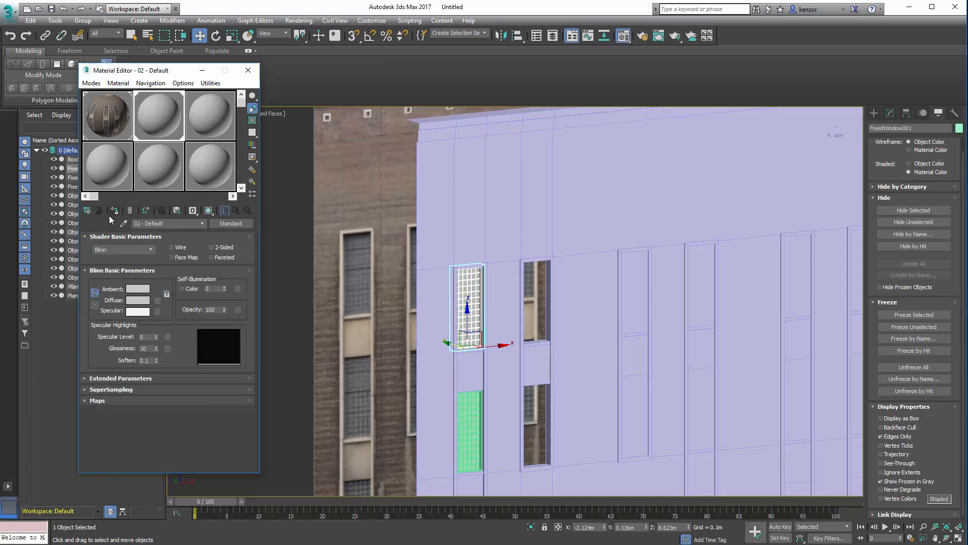
# - Assign the same material to the gridded window below, FixedWindow002, and rename the material "window"
pyautogui.keyDown('alt'); pyautogui.moveTo(446, 286); pyautogui.dragTo(476, 290, button='middle'); pyautogui.keyUp('alt')
pyautogui.moveTo(462, 439); pyautogui.dragTo(446, 394, button='middle')
pyautogui.click(446, 395)
pyautogui.click(114, 211)
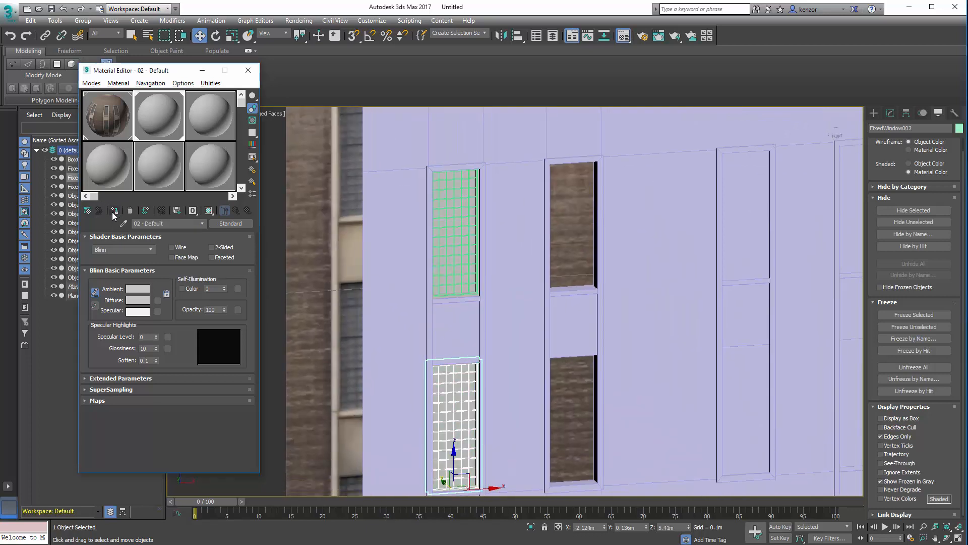
pyautogui.moveTo(525, 264); pyautogui.dragTo(496, 272, button='middle')
pyautogui.click(177, 226)
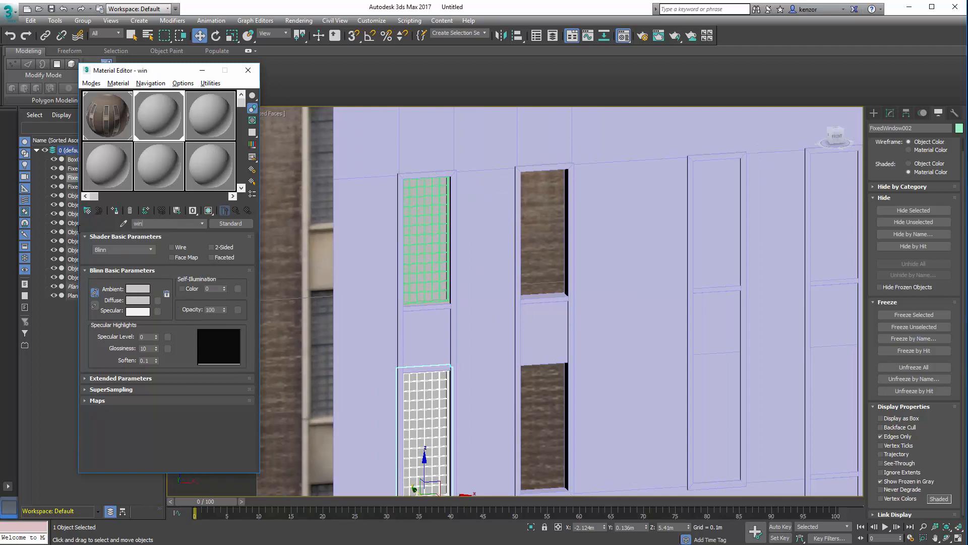
# - Convert the window material to Multi/Sub-Object, keeping the old material as a sub-material
pyautogui.moveTo(389, 288); pyautogui.dragTo(476, 272, button='middle')
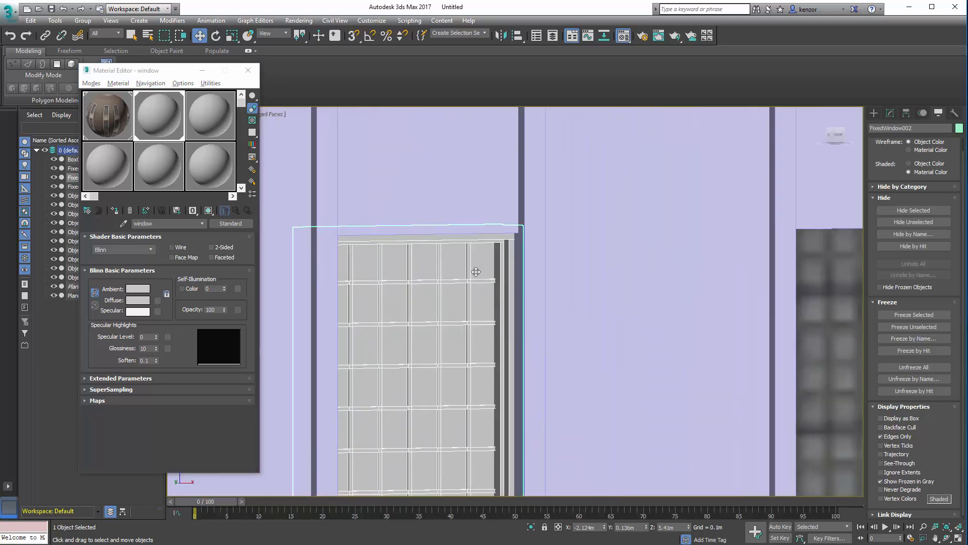
pyautogui.scroll(-3, 476, 271)
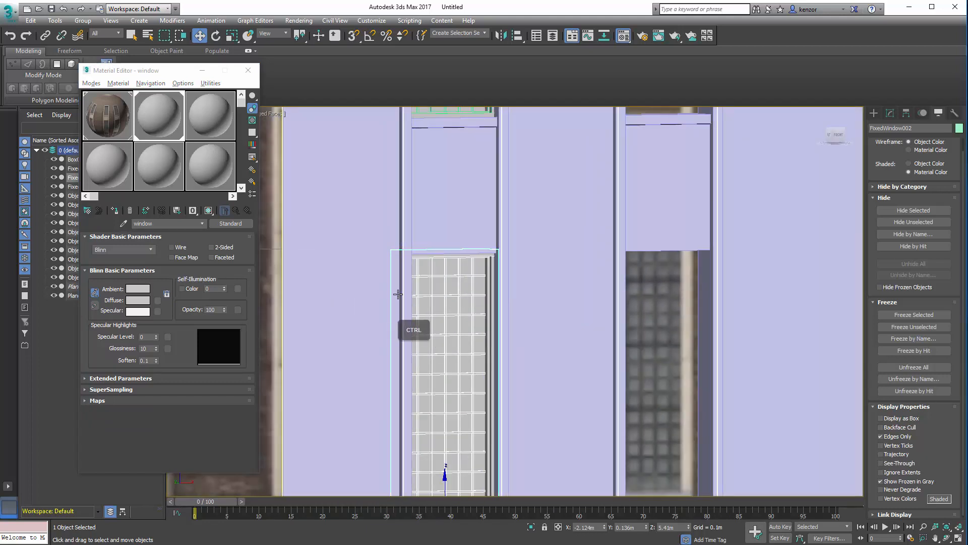
pyautogui.click(232, 223)
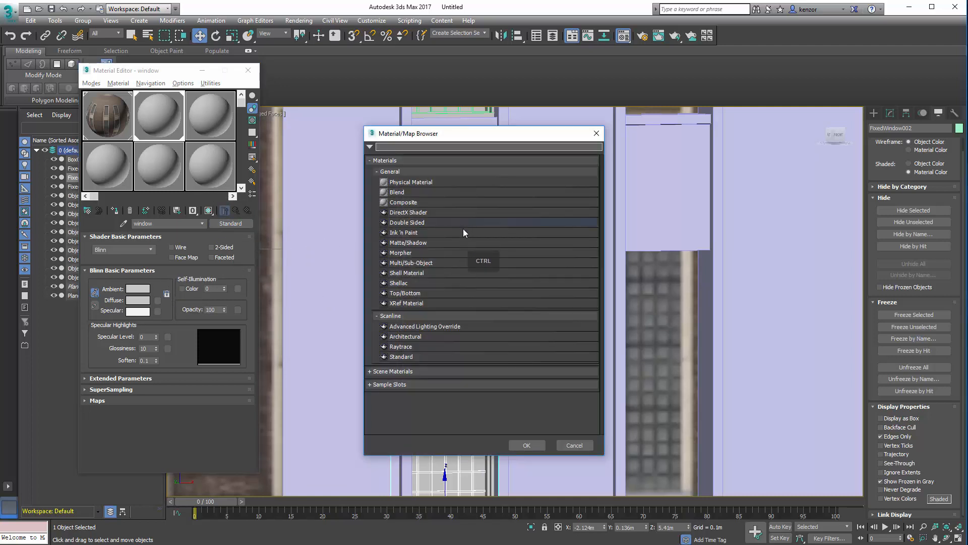
pyautogui.doubleClick(442, 262)
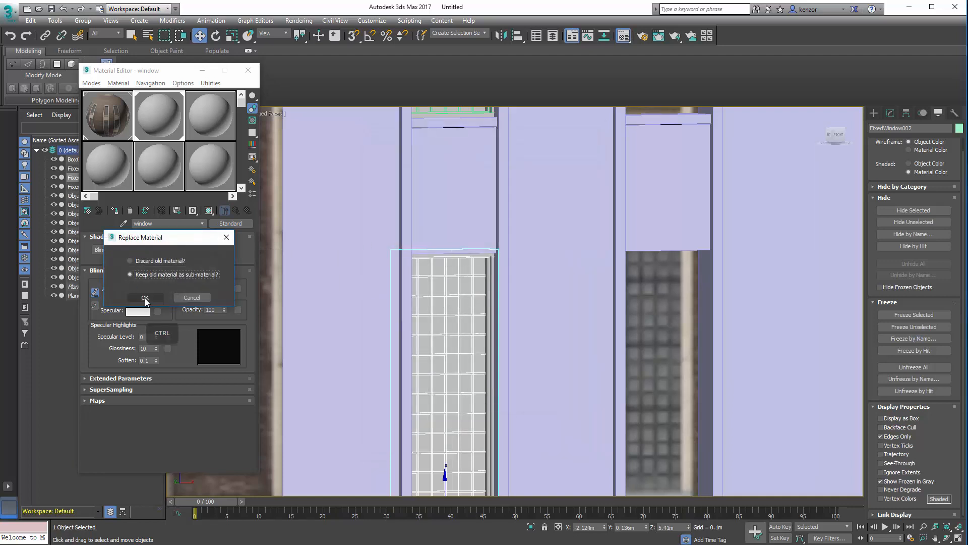
pyautogui.click(130, 303)
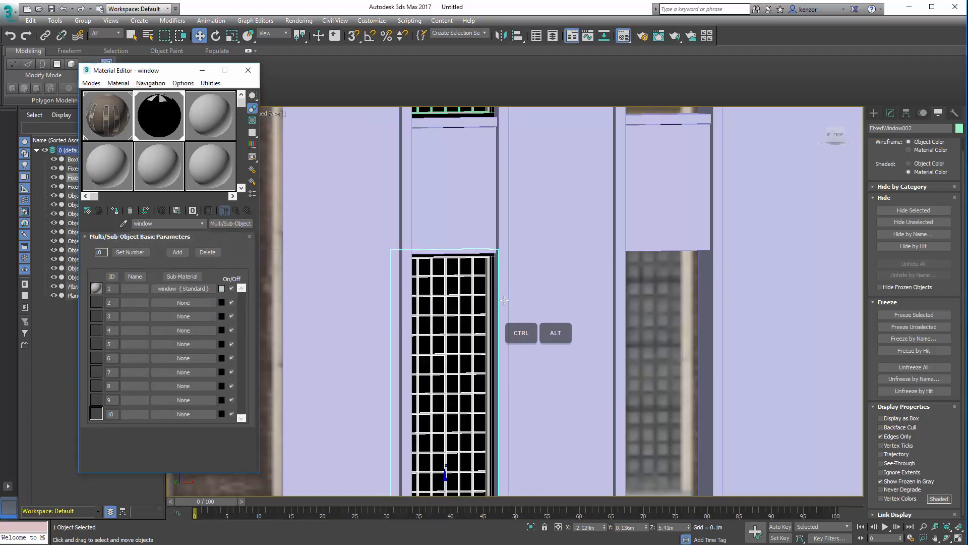
# - Copy the window material's first sub-material into the slots for IDs 2 and 3
pyautogui.keyDown('alt'); pyautogui.moveTo(504, 301); pyautogui.dragTo(532, 309, button='middle'); pyautogui.keyUp('alt')
pyautogui.keyDown('ctrl'); pyautogui.keyDown('alt'); pyautogui.moveTo(501, 338); pyautogui.dragTo(515, 198, button='middle'); pyautogui.keyUp('alt'); pyautogui.keyUp('ctrl')
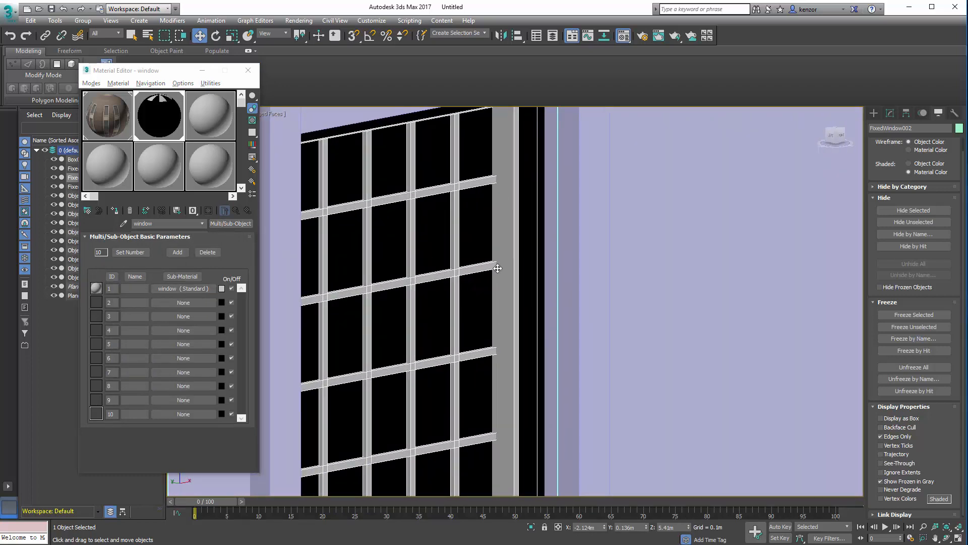
pyautogui.moveTo(173, 292); pyautogui.dragTo(172, 302)
pyautogui.click(146, 271)
pyautogui.click(147, 302)
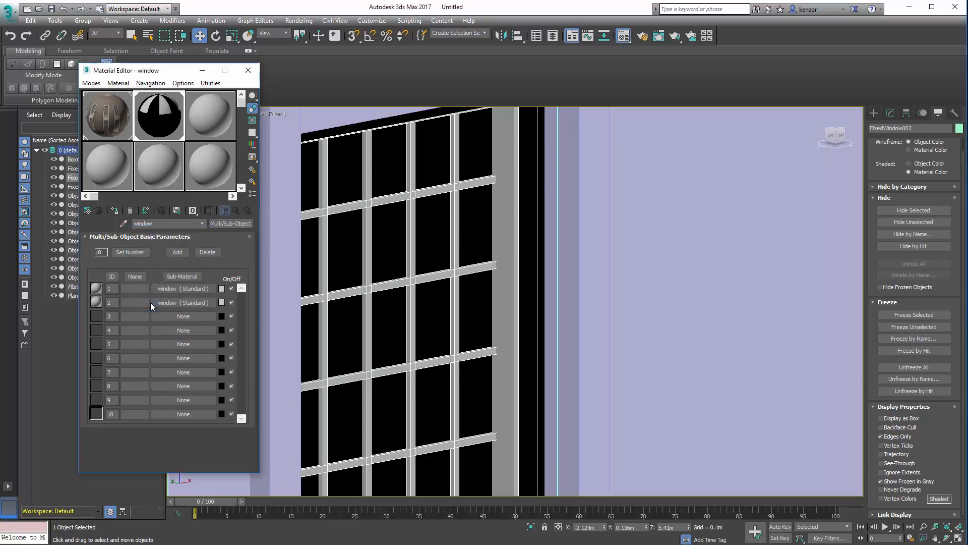
pyautogui.moveTo(183, 303); pyautogui.dragTo(184, 317)
pyautogui.click(153, 303)
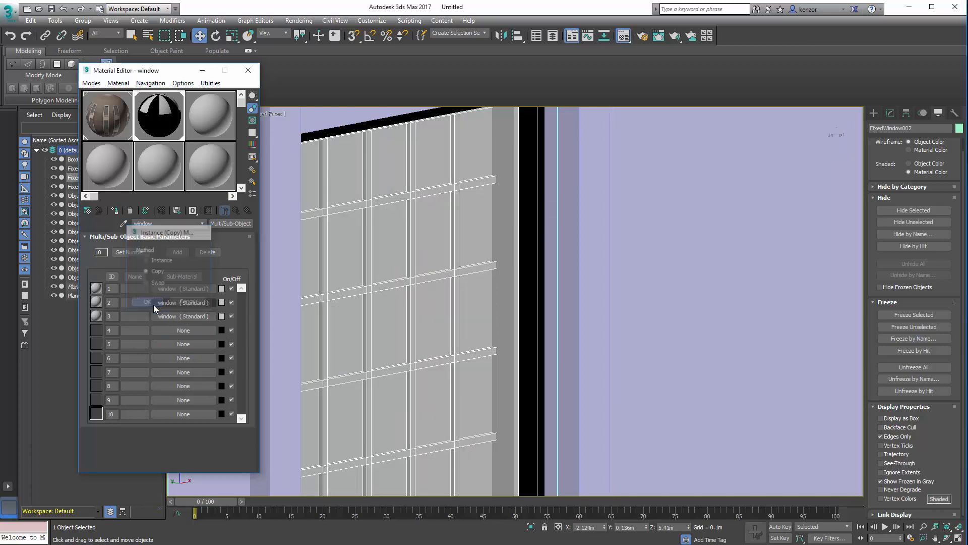
# - Rename the sub-material with ID 3 as "Glass" and return to the parent material
pyautogui.click(194, 316)
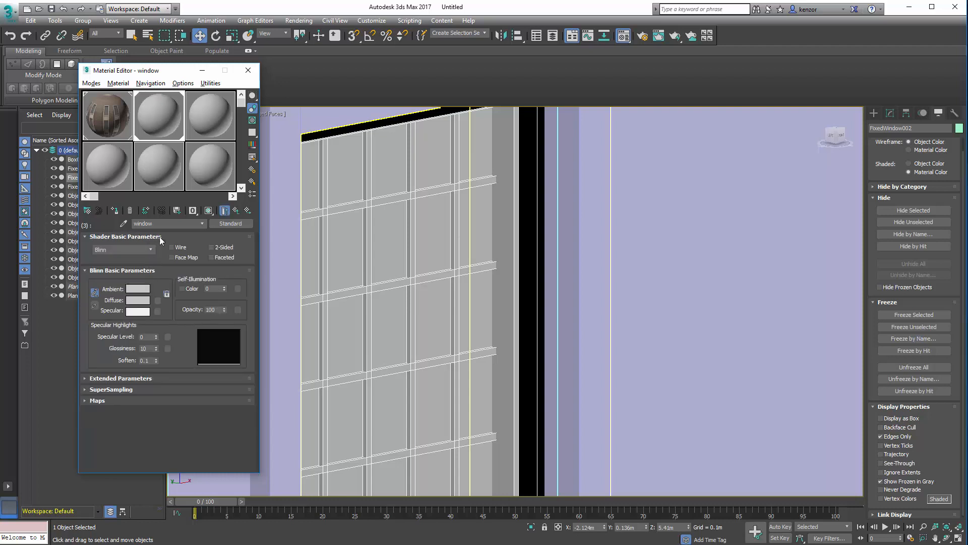
pyautogui.moveTo(175, 225); pyautogui.dragTo(111, 223)
pyautogui.write('G')
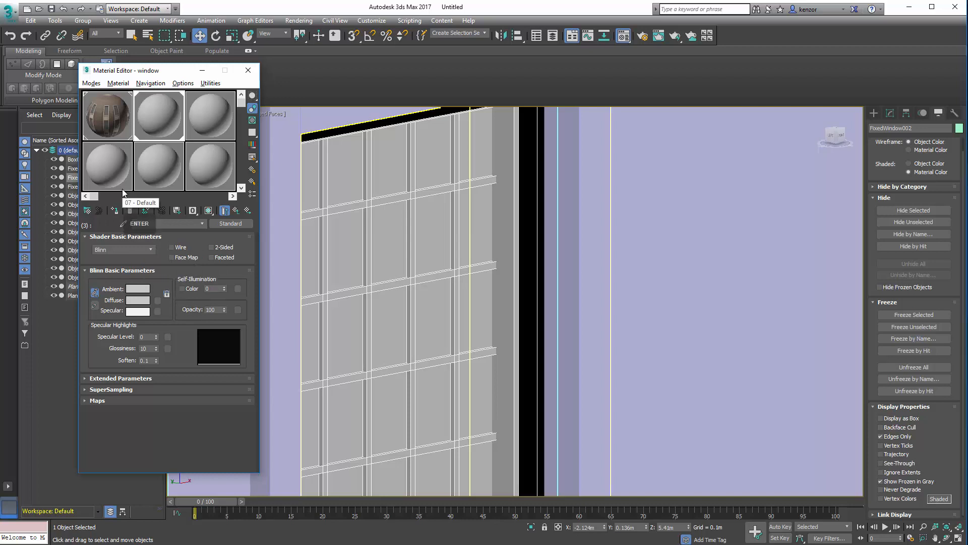
pyautogui.click(236, 211)
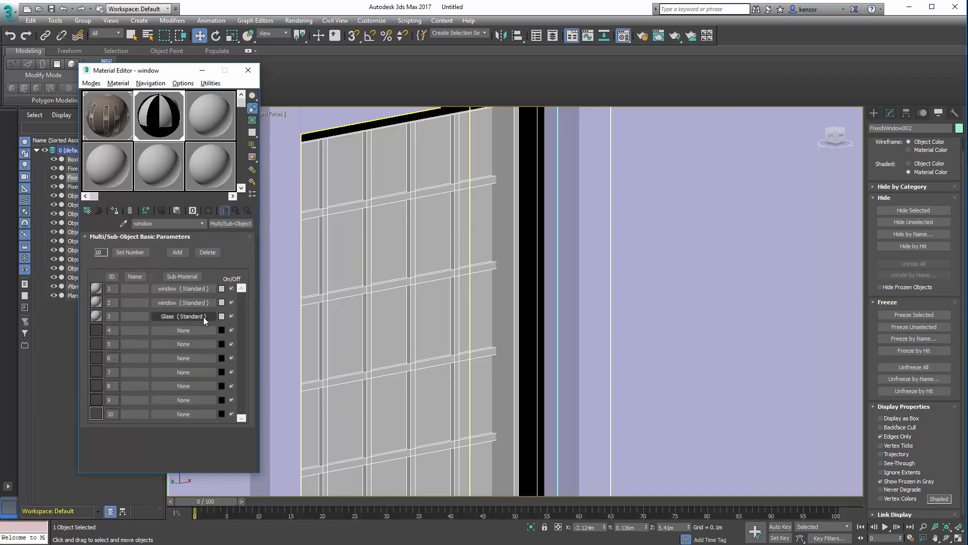
# - Give the Glass sub-material a dark grey diffuse colour with value 27, specular level 68 and glossiness 38
pyautogui.click(208, 317)
pyautogui.click(137, 300)
pyautogui.moveTo(340, 122); pyautogui.dragTo(328, 122)
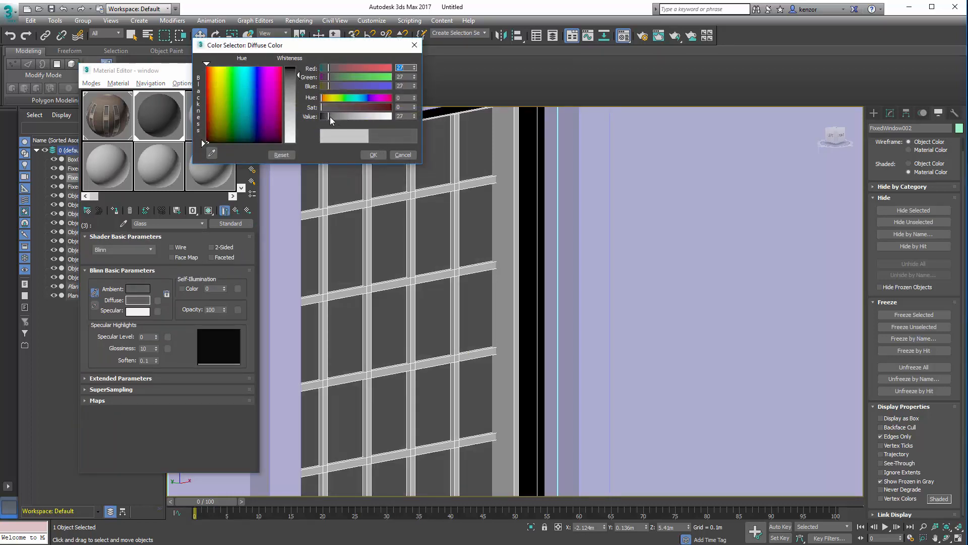
pyautogui.click(373, 155)
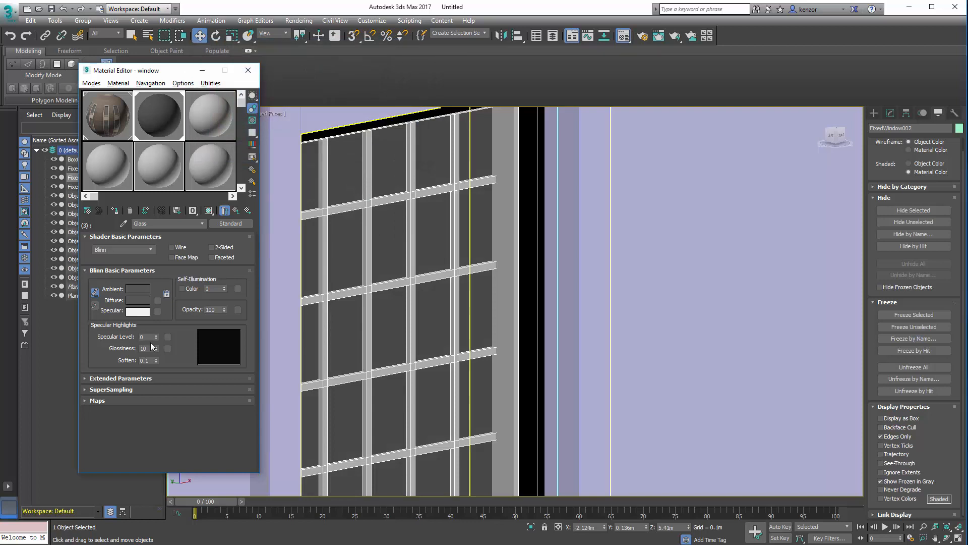
pyautogui.moveTo(155, 336); pyautogui.dragTo(162, 302)
pyautogui.moveTo(157, 351); pyautogui.dragTo(156, 333)
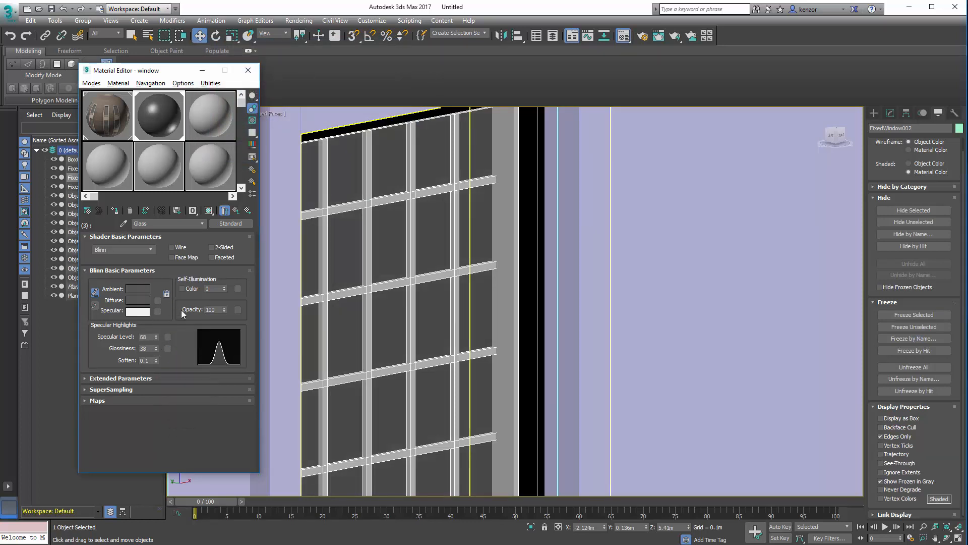
# - Return to the parent window material and copy its first sub-material into the slots for IDs 4 and 5
pyautogui.keyDown('alt'); pyautogui.moveTo(498, 284); pyautogui.dragTo(560, 263, button='middle'); pyautogui.keyUp('alt')
pyautogui.click(238, 214)
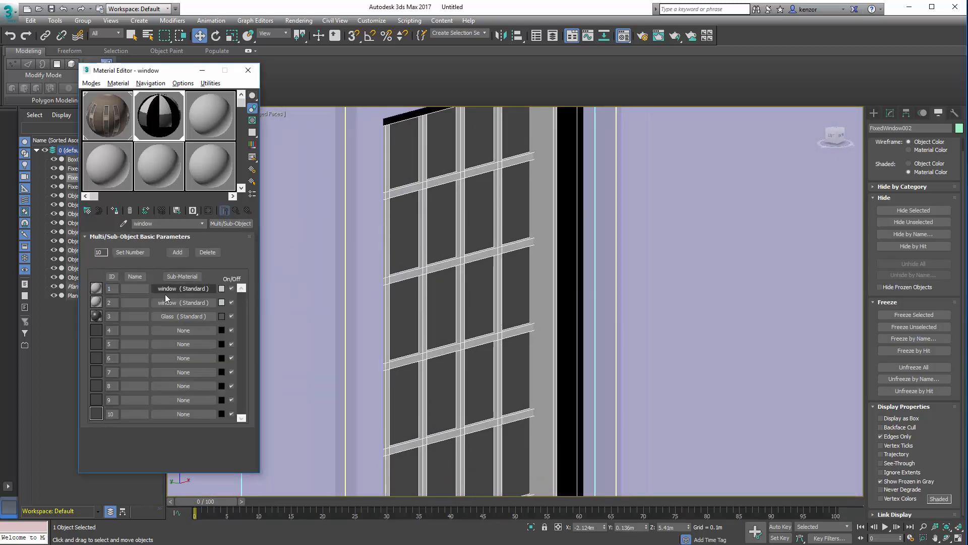
pyautogui.moveTo(185, 290); pyautogui.dragTo(173, 327)
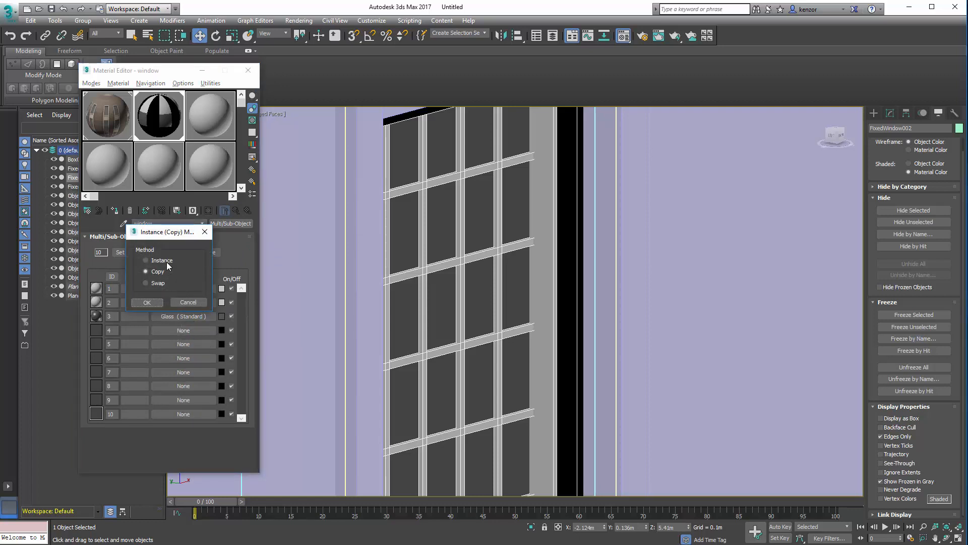
pyautogui.click(150, 302)
pyautogui.keyDown('alt'); pyautogui.moveTo(584, 252); pyautogui.dragTo(575, 237, button='middle'); pyautogui.keyUp('alt')
pyautogui.moveTo(182, 329); pyautogui.dragTo(180, 343)
pyautogui.click(156, 301)
# - Deselect the window and turn off the edge overlay so the facade is displayed with plain shading
pyautogui.keyDown('alt'); pyautogui.moveTo(562, 238); pyautogui.dragTo(424, 254, button='middle'); pyautogui.keyUp('alt')
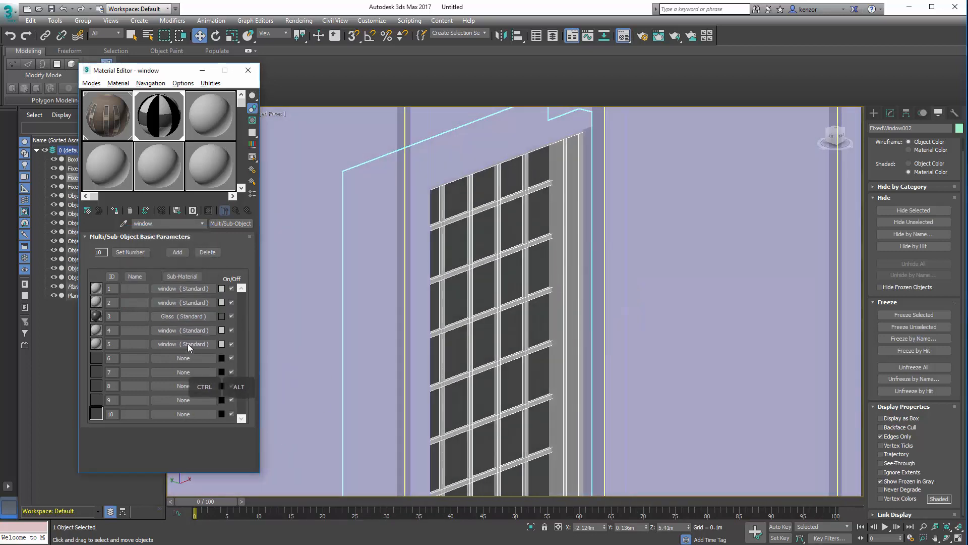
pyautogui.keyDown('alt'); pyautogui.moveTo(616, 234); pyautogui.dragTo(533, 274, button='middle'); pyautogui.keyUp('alt')
pyautogui.moveTo(560, 234); pyautogui.dragTo(539, 220, button='middle')
pyautogui.keyDown('ctrl'); pyautogui.keyDown('alt'); pyautogui.moveTo(539, 220); pyautogui.dragTo(532, 270, button='middle'); pyautogui.keyUp('alt'); pyautogui.keyUp('ctrl')
pyautogui.scroll(10, 527, 255)
pyautogui.moveTo(344, 287); pyautogui.dragTo(398, 270, button='middle')
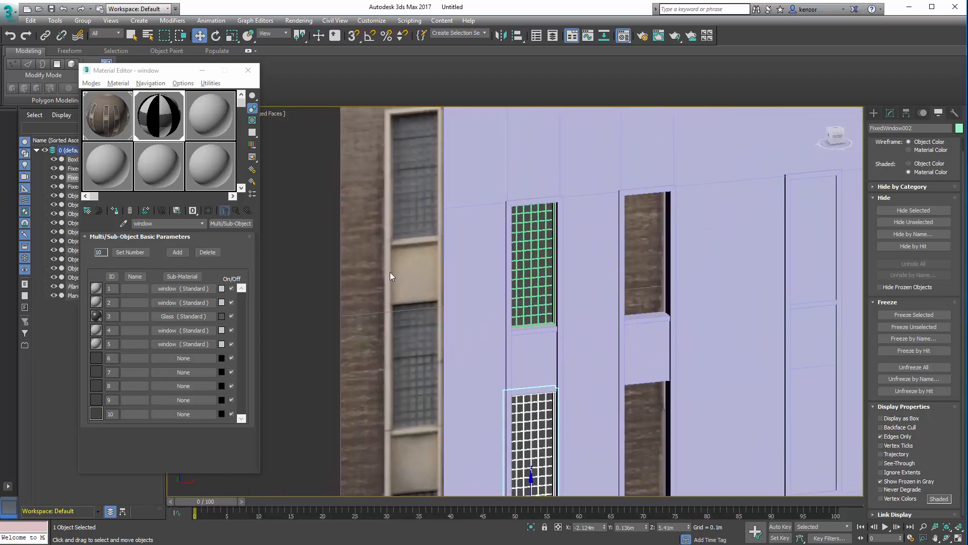
pyautogui.click(314, 304)
pyautogui.moveTo(313, 304); pyautogui.dragTo(347, 265, button='middle')
pyautogui.press('F3')
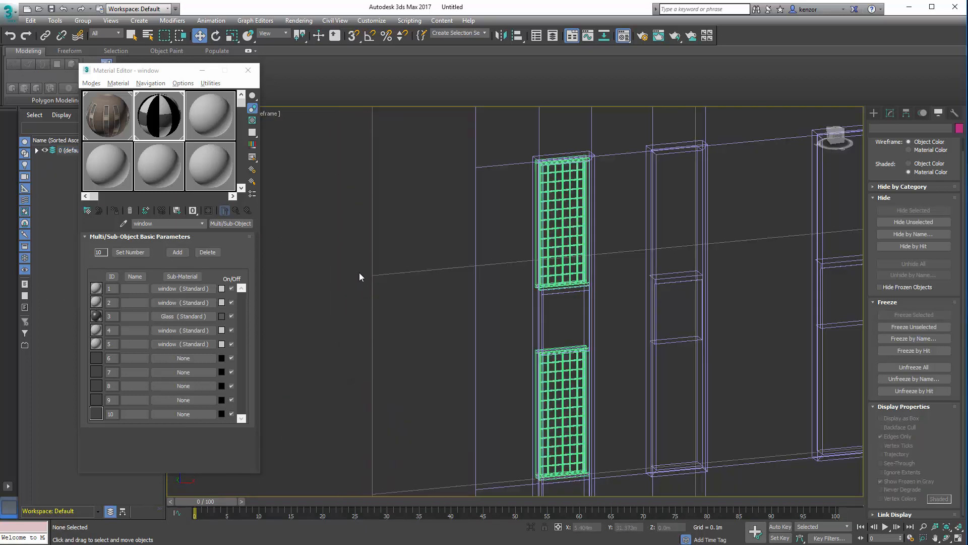
pyautogui.press('F3')
pyautogui.press('F4')
pyautogui.keyDown('alt'); pyautogui.moveTo(636, 236); pyautogui.dragTo(581, 217, button='middle'); pyautogui.keyUp('alt')
# - Name the third sample material "wall" and assign it to the facade plane, leaving nothing selected
pyautogui.click(558, 262)
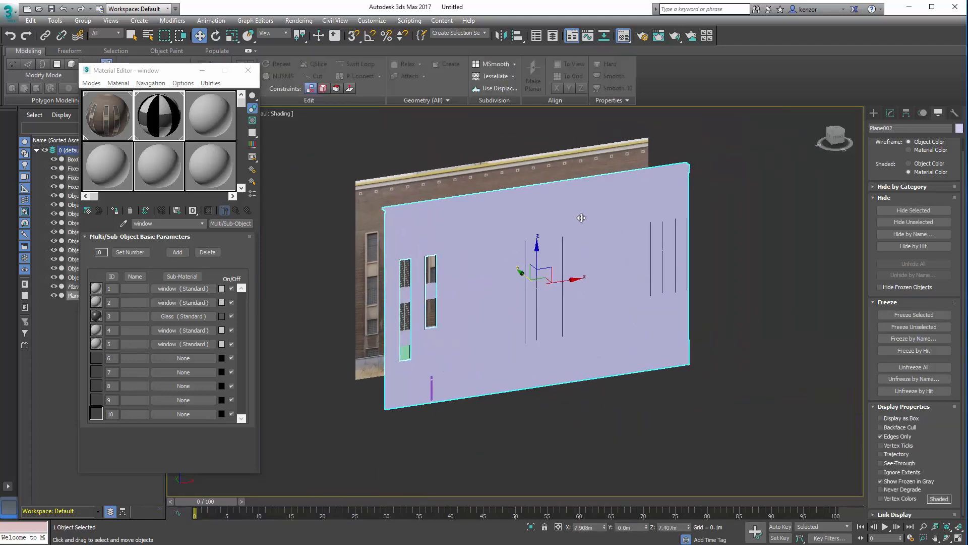
pyautogui.click(210, 116)
pyautogui.moveTo(185, 224); pyautogui.dragTo(61, 230)
pyautogui.write('wall')
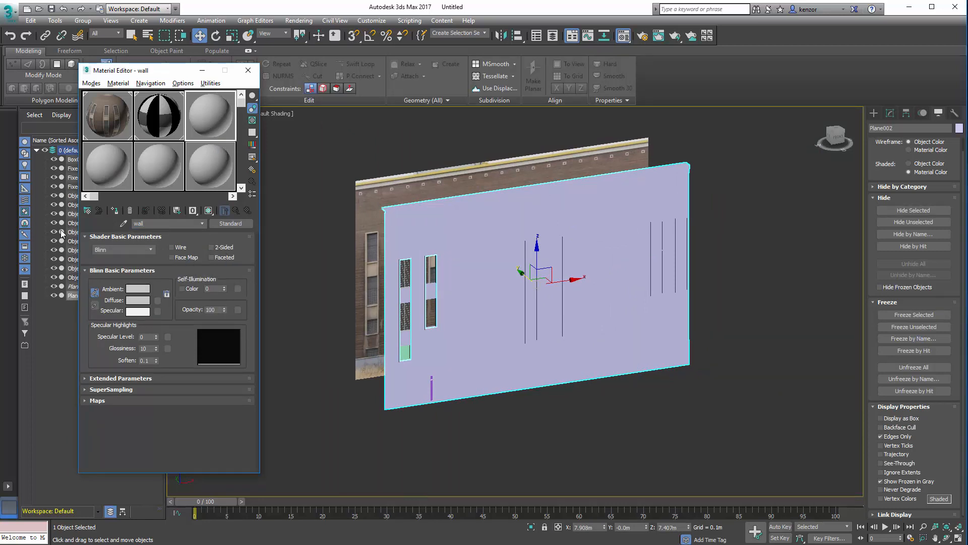
pyautogui.click(115, 210)
pyautogui.keyDown('alt'); pyautogui.moveTo(515, 229); pyautogui.dragTo(612, 221, button='middle'); pyautogui.keyUp('alt')
pyautogui.keyDown('ctrl'); pyautogui.keyDown('alt'); pyautogui.moveTo(339, 190); pyautogui.dragTo(634, 200, button='middle'); pyautogui.keyUp('alt'); pyautogui.keyUp('ctrl')
pyautogui.click(746, 199)
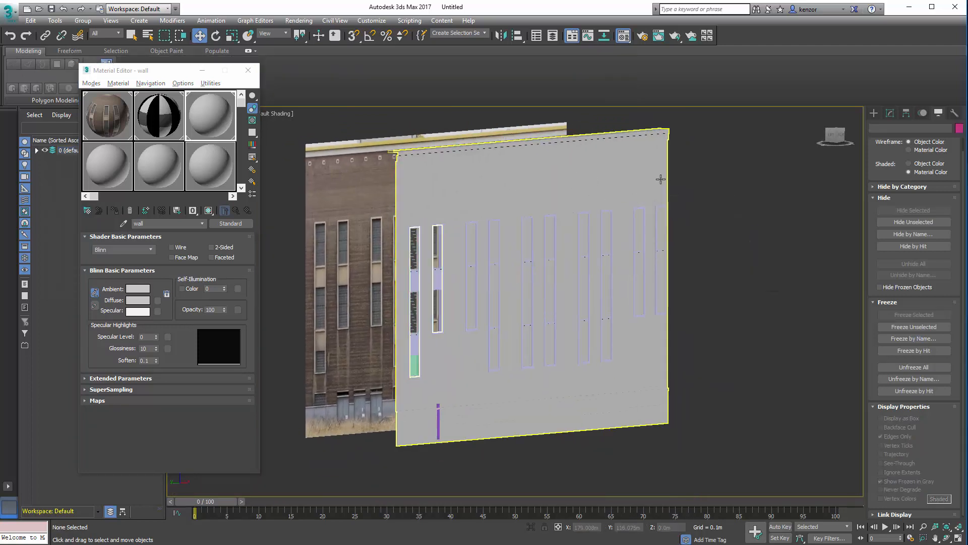
# - Select all elements of the facade plane and review their polygon material ID setting
pyautogui.click(670, 178)
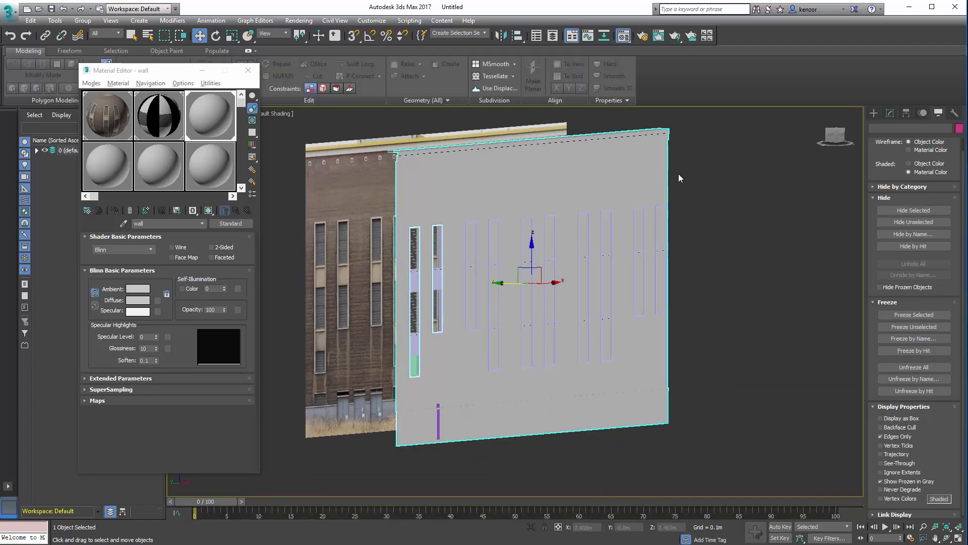
pyautogui.click(895, 114)
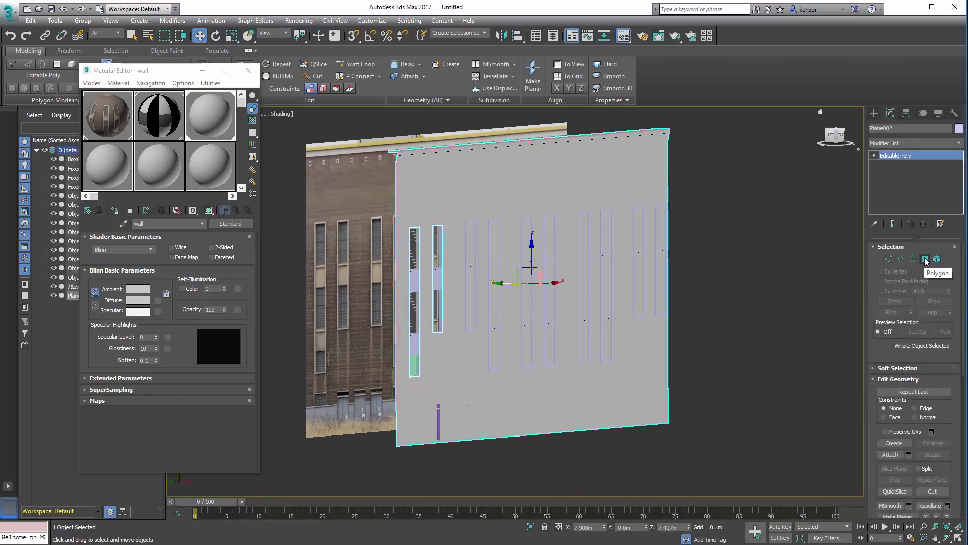
pyautogui.click(938, 259)
pyautogui.hotkey('ctrl', 'a')
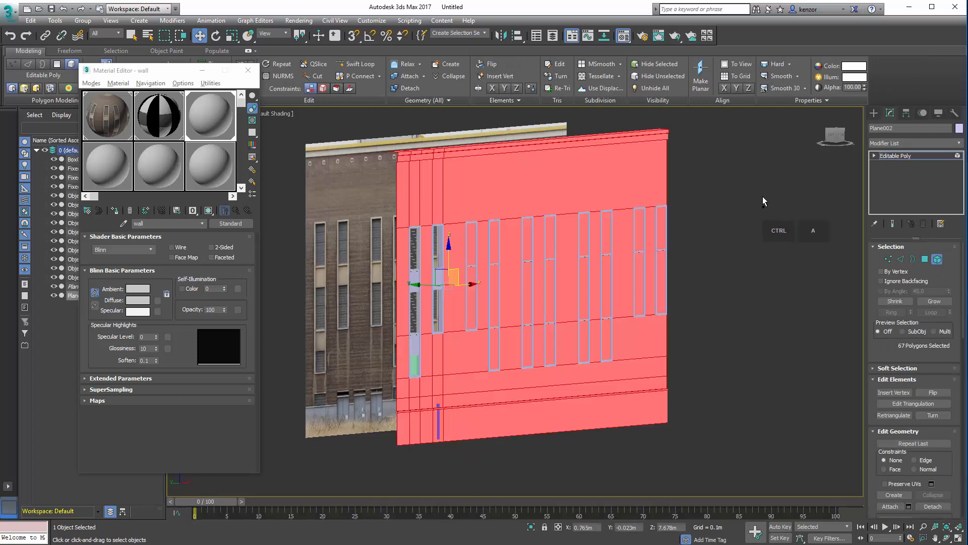
pyautogui.scroll(-5, 956, 356)
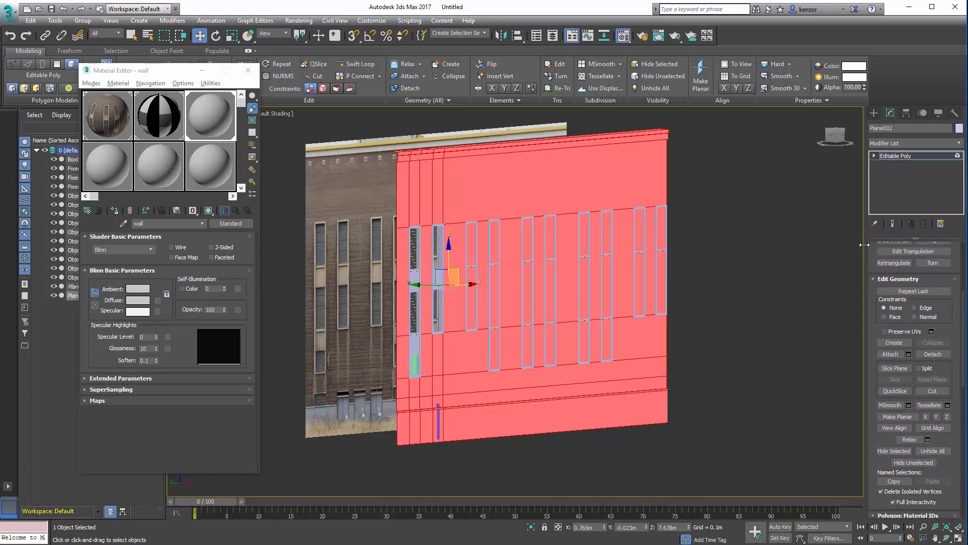
pyautogui.moveTo(865, 245); pyautogui.dragTo(807, 247)
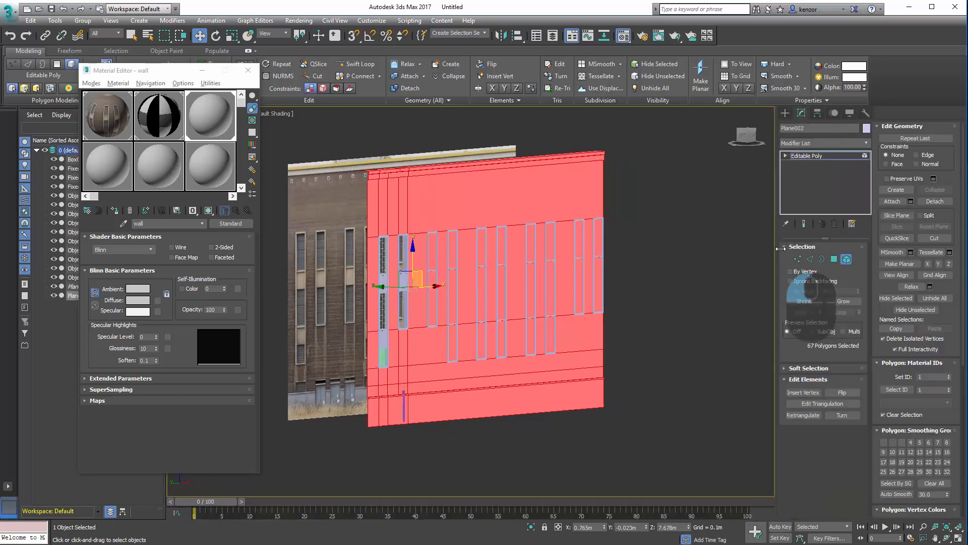
pyautogui.moveTo(960, 408); pyautogui.dragTo(910, 295)
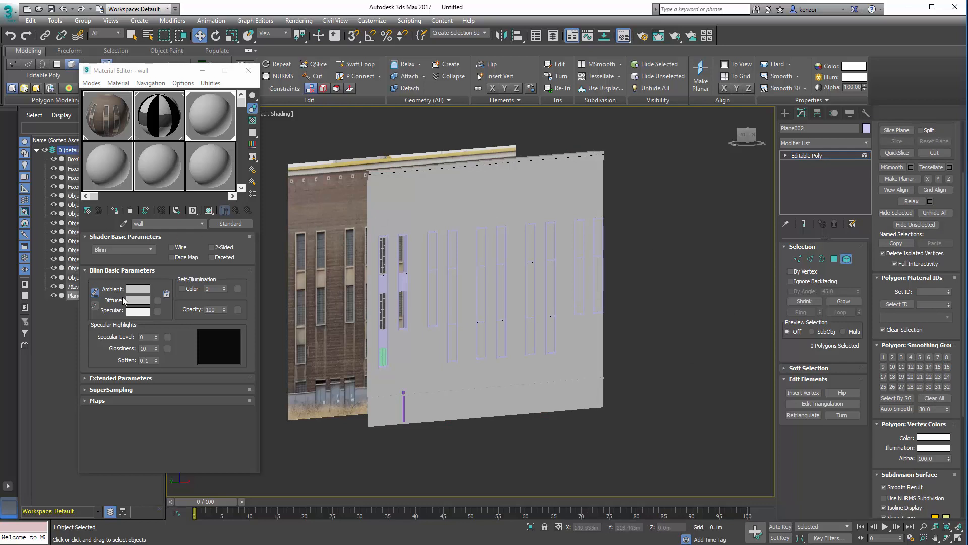
# - Convert the wall material to Multi/Sub-Object, keeping the old material as a sub-material
pyautogui.click(229, 223)
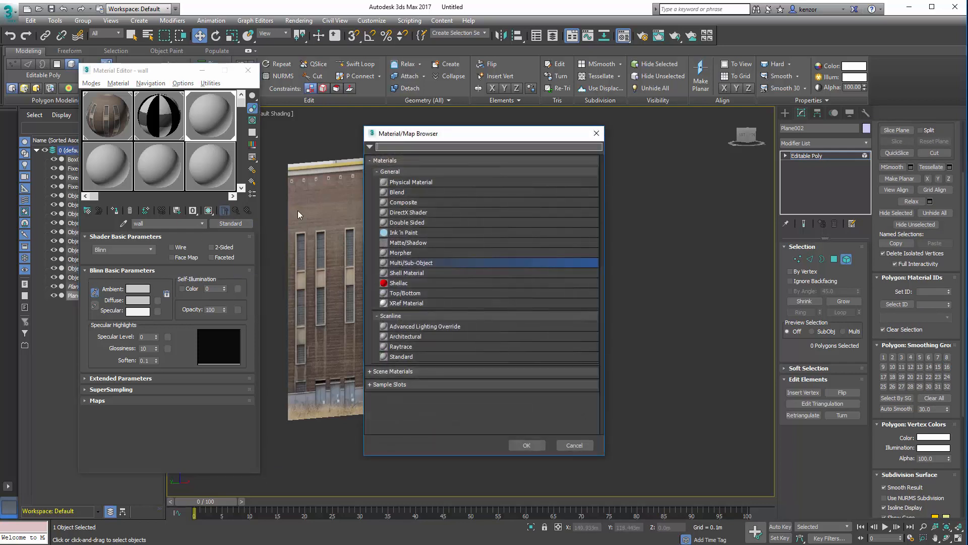
pyautogui.doubleClick(444, 262)
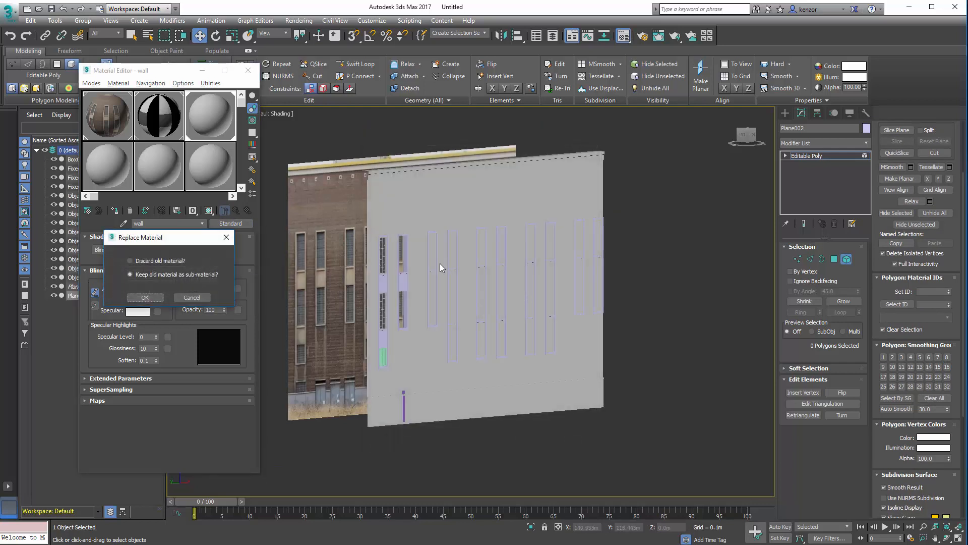
pyautogui.click(146, 297)
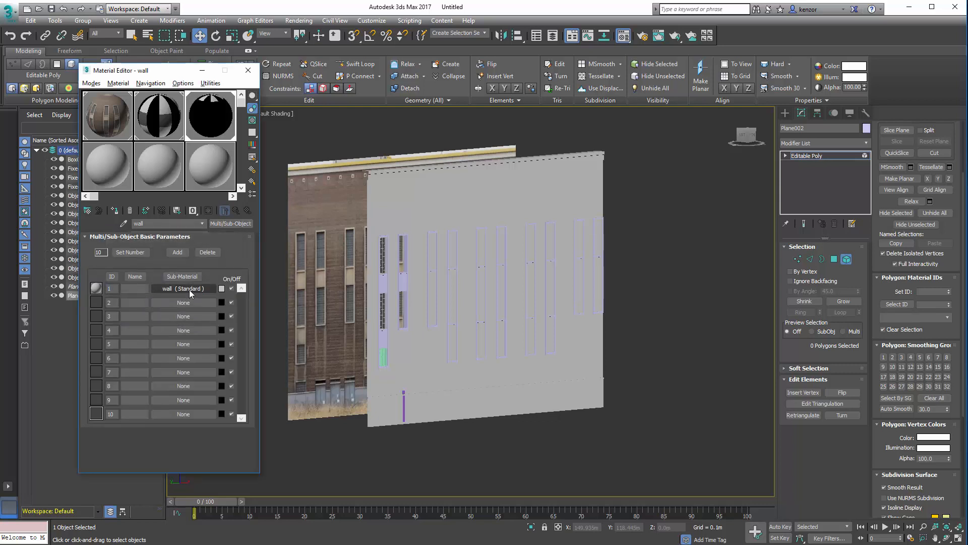
# - Give the wall's first sub-material a brown colour with hue 23, saturation 100 and value 82
pyautogui.click(222, 288)
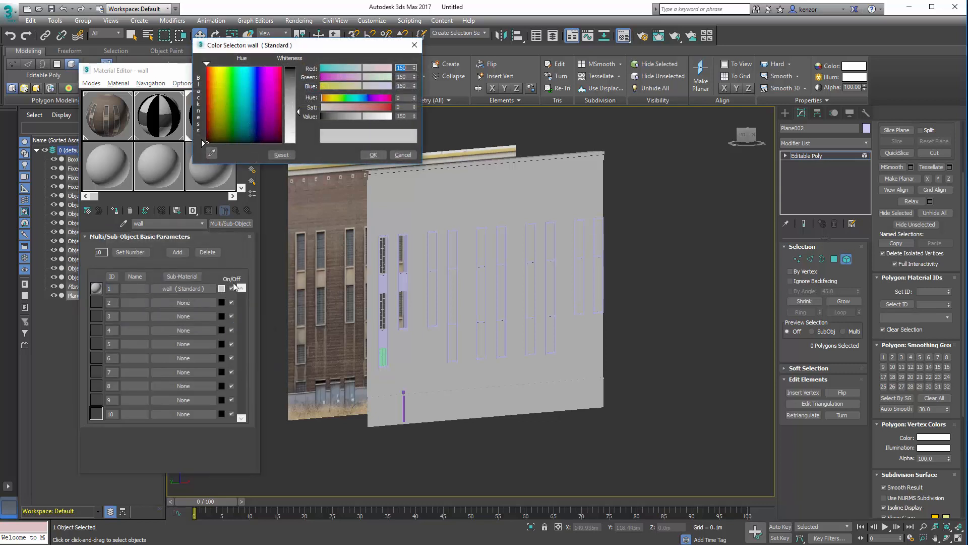
pyautogui.click(348, 107)
pyautogui.moveTo(336, 98); pyautogui.dragTo(343, 117)
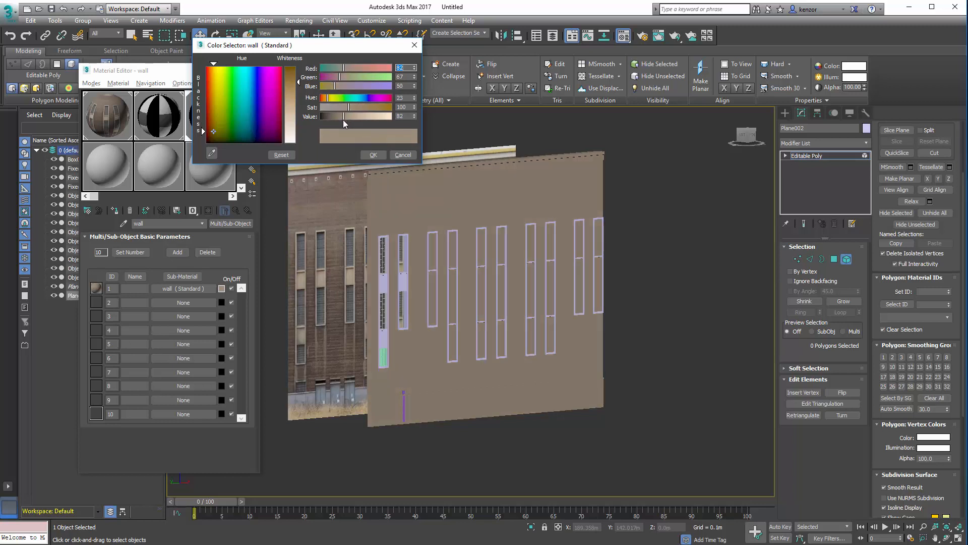
pyautogui.click(373, 154)
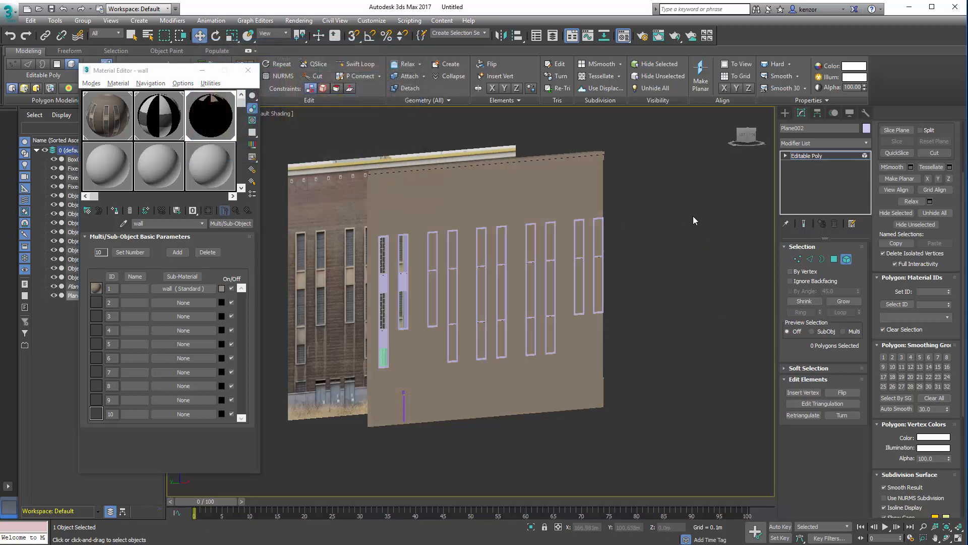
# - Select the facade polygons forming the lower cornice strip and its underside along the full width of the wall
pyautogui.moveTo(445, 189); pyautogui.dragTo(500, 239, button='middle')
pyautogui.scroll(3, 453, 206)
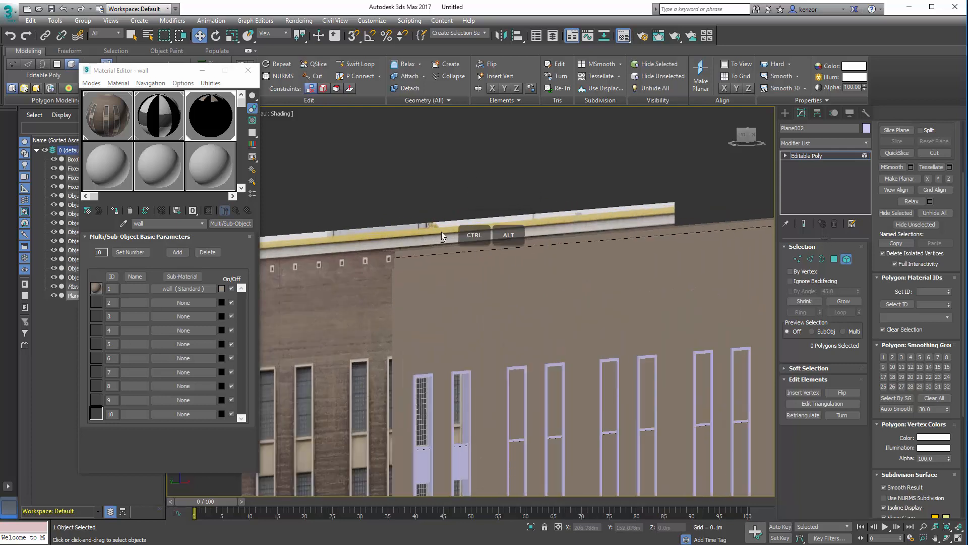
pyautogui.keyDown('alt'); pyautogui.moveTo(613, 233); pyautogui.dragTo(651, 227, button='middle'); pyautogui.keyUp('alt')
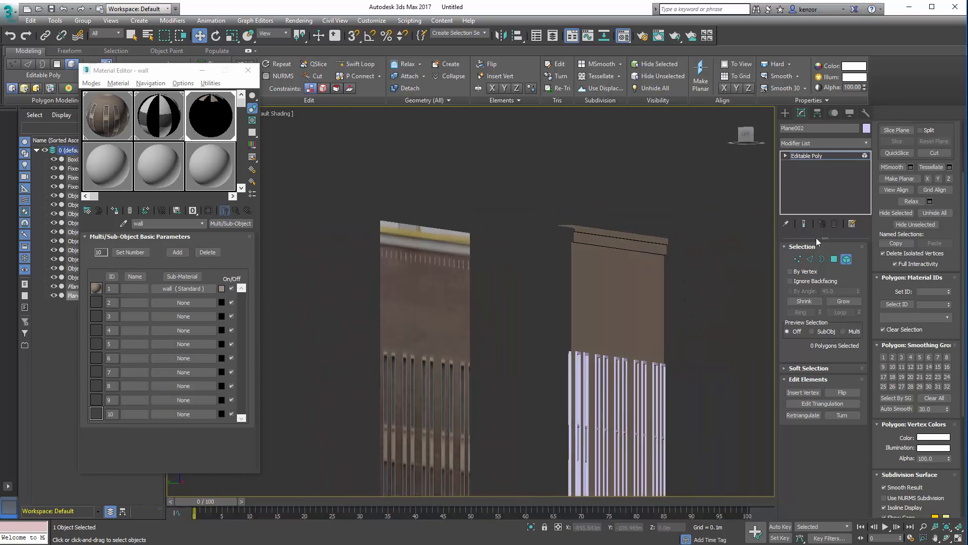
pyautogui.click(832, 259)
pyautogui.moveTo(703, 244)
pyautogui.mouseDown(button='middle')
pyautogui.moveTo(650, 252)
pyautogui.moveTo(625, 139)
pyautogui.mouseUp(button='middle')
pyautogui.click(431, 286)
pyautogui.keyDown('shift'); pyautogui.click(443, 290); pyautogui.keyUp('shift')
pyautogui.moveTo(493, 272)
pyautogui.keyDown('alt'); pyautogui.mouseDown(button='middle')
pyautogui.moveTo(517, 257)
pyautogui.moveTo(504, 240)
pyautogui.moveTo(478, 272)
pyautogui.mouseUp(button='middle'); pyautogui.keyUp('alt')
pyautogui.keyDown('ctrl'); pyautogui.click(372, 233); pyautogui.keyUp('ctrl')
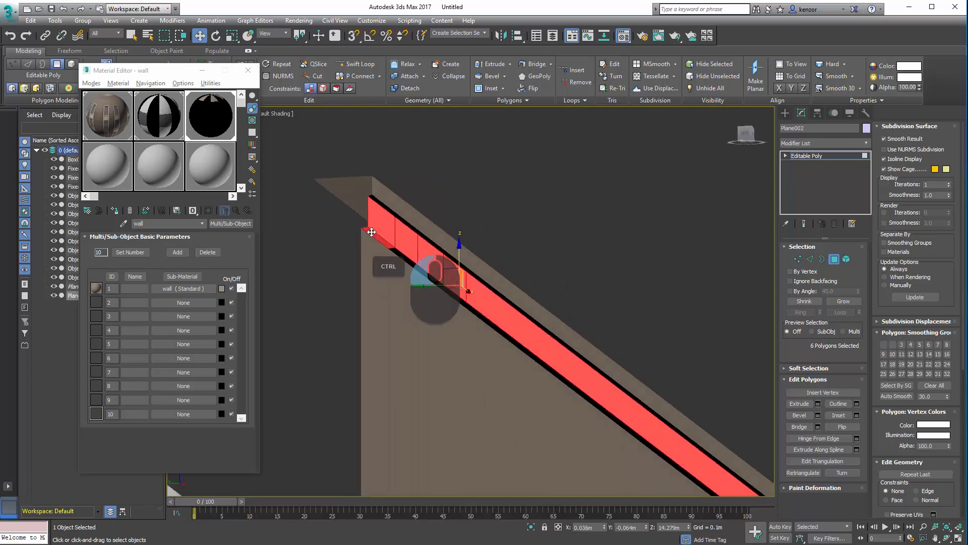
pyautogui.keyDown('ctrl'); pyautogui.click(398, 251); pyautogui.keyUp('ctrl')
pyautogui.keyDown('alt'); pyautogui.moveTo(399, 250); pyautogui.dragTo(449, 210, button='middle'); pyautogui.keyUp('alt')
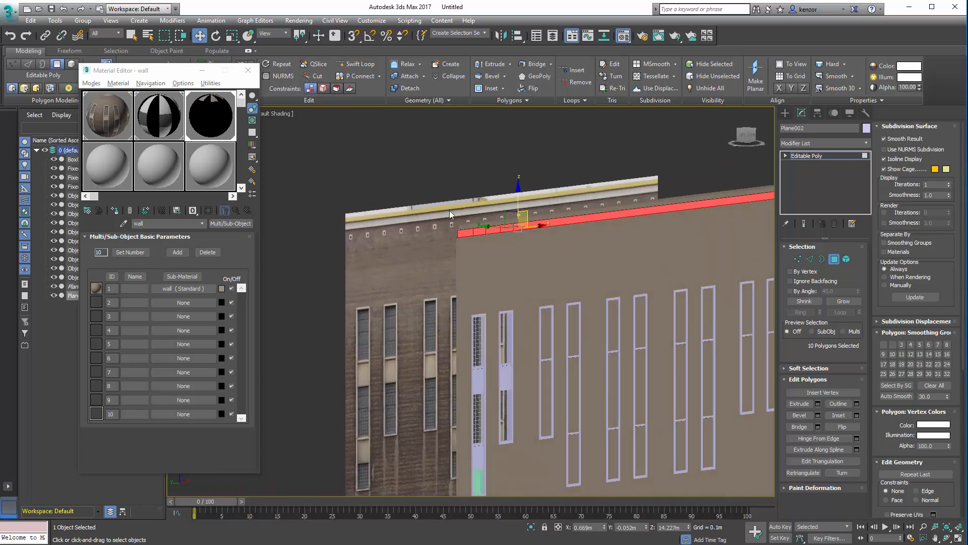
# - Copy the wall's first sub-material into the slot for ID 2 and sample its colour from the reference photo's light cornice band
pyautogui.click(187, 292)
pyautogui.moveTo(187, 291); pyautogui.dragTo(183, 303)
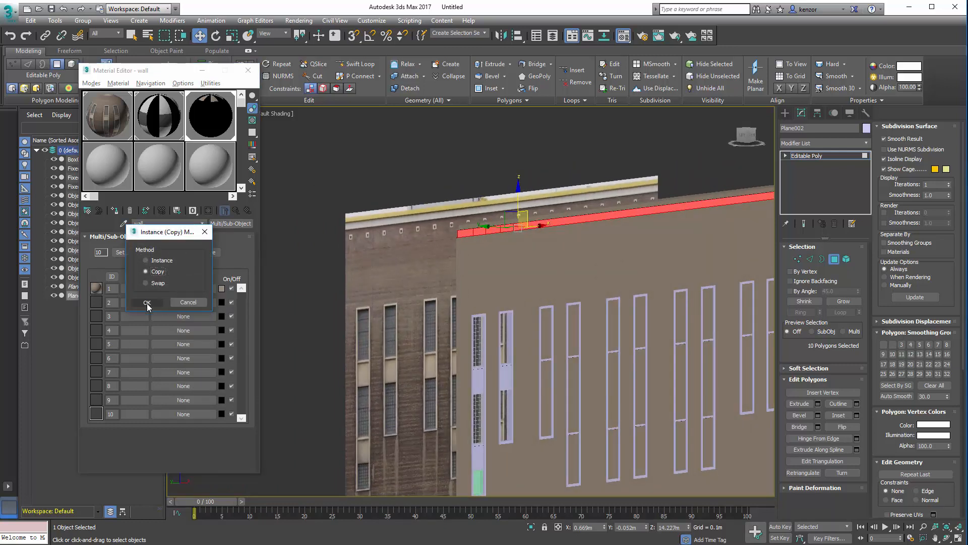
pyautogui.click(147, 302)
pyautogui.click(221, 303)
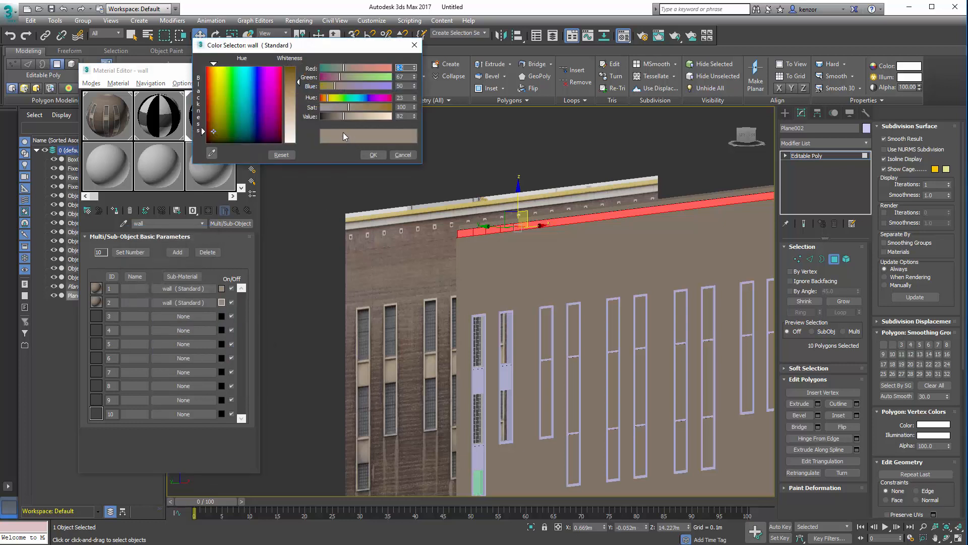
pyautogui.click(212, 152)
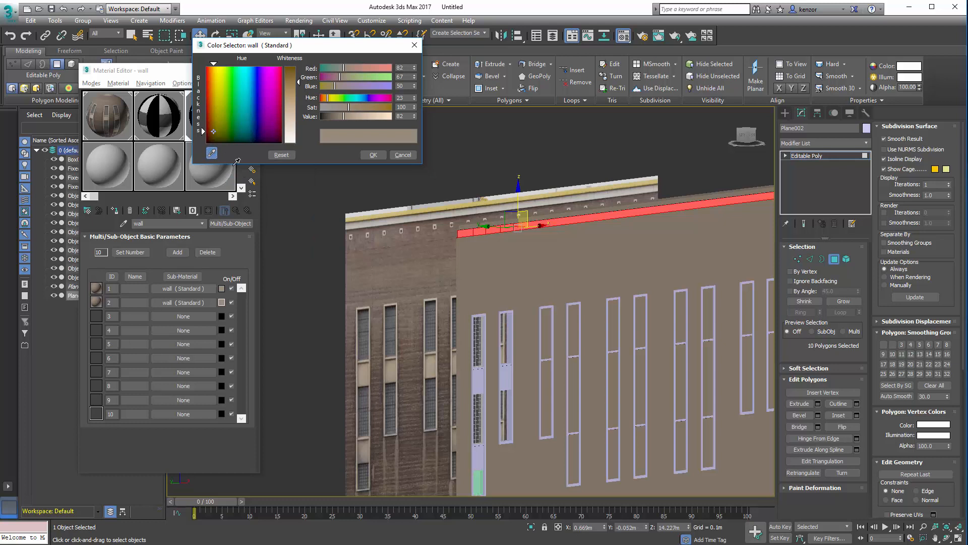
pyautogui.click(361, 224)
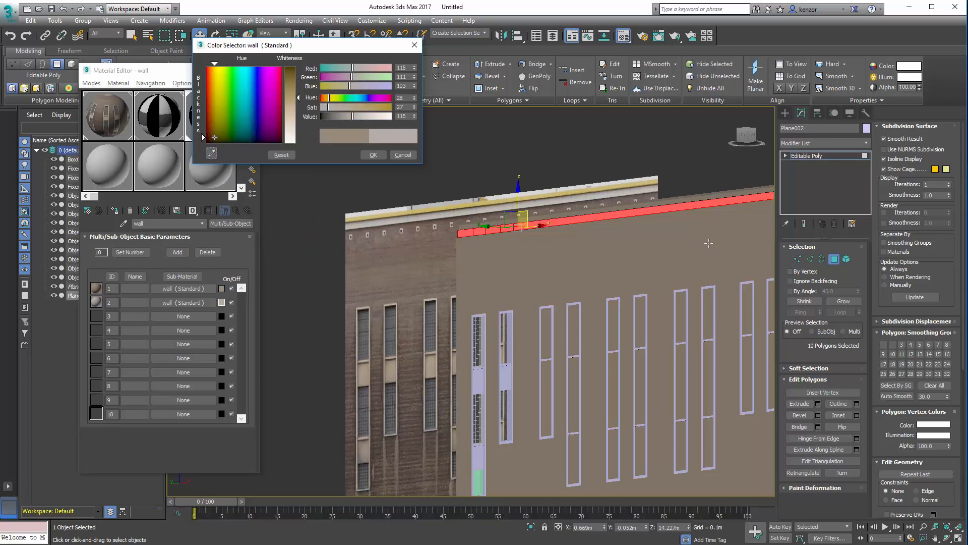
# - Set the selected cornice strip's material ID to 2 and lighten the second sub-material's colour to RGB 182, 180, 176
pyautogui.moveTo(951, 259); pyautogui.dragTo(946, 118)
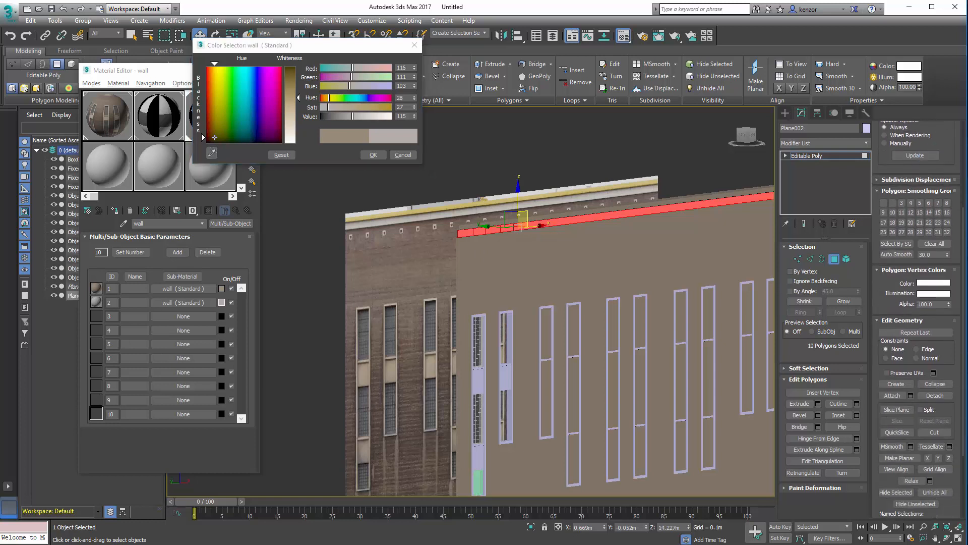
pyautogui.scroll(-5, 951, 476)
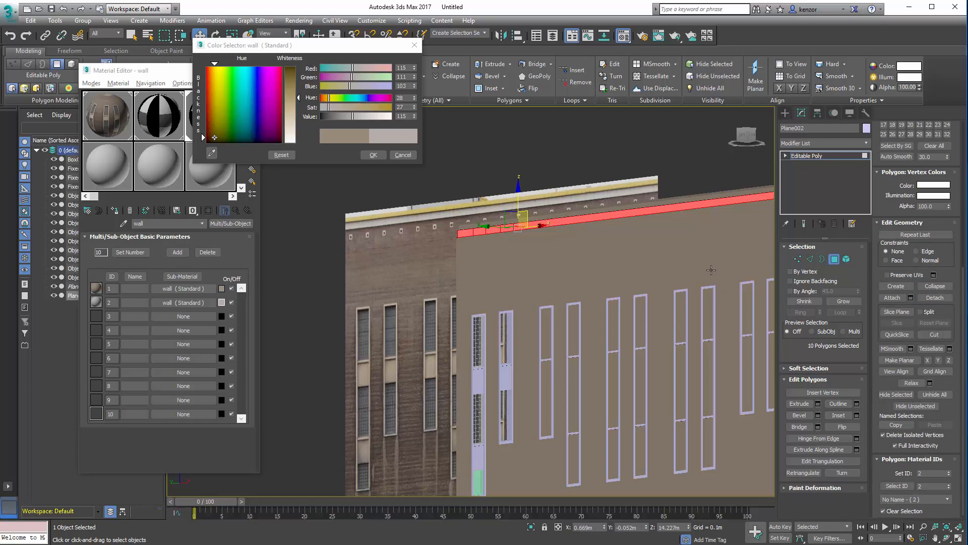
pyautogui.click(700, 171)
pyautogui.moveTo(693, 171); pyautogui.dragTo(655, 196, button='middle')
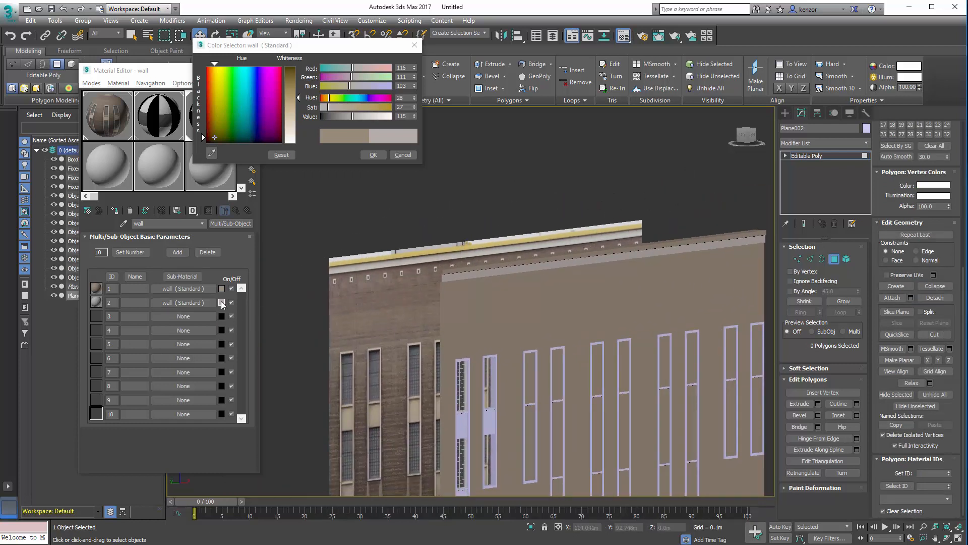
pyautogui.moveTo(297, 107); pyautogui.dragTo(298, 120)
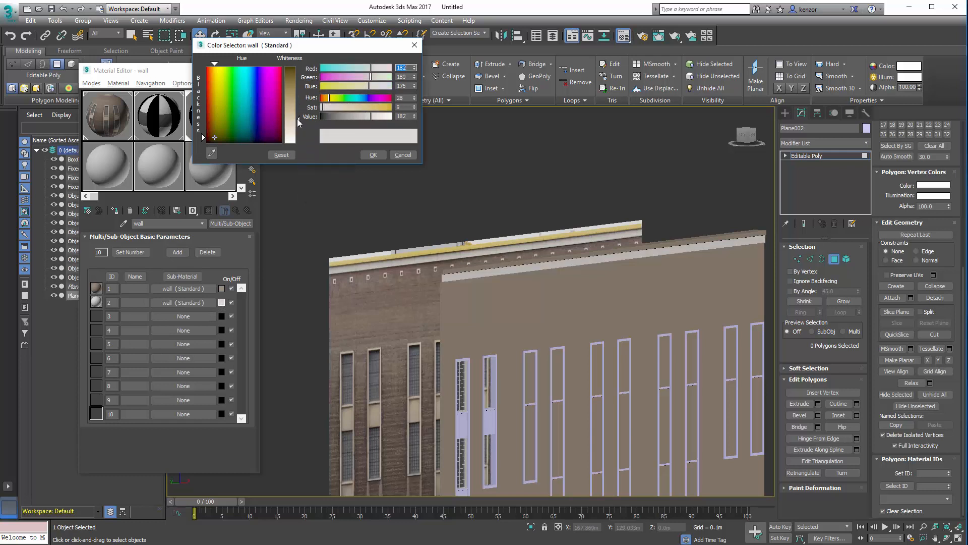
# - Select the upper cornice polygons along the top of the facade in wireframe and set their material ID to 3
pyautogui.moveTo(643, 225); pyautogui.dragTo(572, 232, button='middle')
pyautogui.click(746, 134)
pyautogui.keyDown('ctrl'); pyautogui.keyDown('alt'); pyautogui.moveTo(519, 307); pyautogui.dragTo(544, 282, button='middle'); pyautogui.keyUp('alt'); pyautogui.keyUp('ctrl')
pyautogui.press('F3')
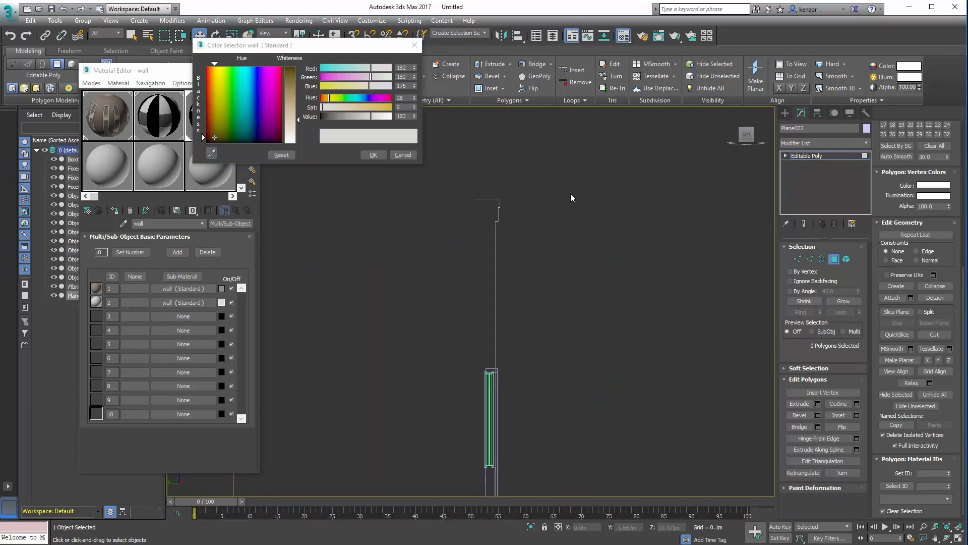
pyautogui.moveTo(571, 197); pyautogui.dragTo(597, 274, button='middle')
pyautogui.keyDown('ctrl'); pyautogui.keyDown('alt'); pyautogui.moveTo(596, 273); pyautogui.dragTo(562, 195, button='middle'); pyautogui.keyUp('alt'); pyautogui.keyUp('ctrl')
pyautogui.moveTo(408, 275); pyautogui.dragTo(433, 365)
pyautogui.keyDown('alt'); pyautogui.moveTo(426, 361); pyautogui.dragTo(635, 272, button='middle'); pyautogui.keyUp('alt')
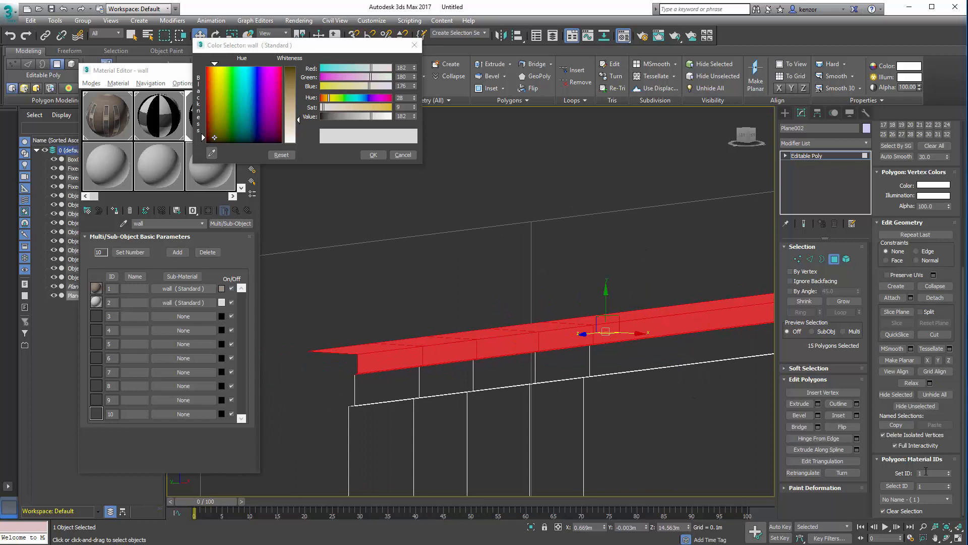
pyautogui.click(950, 473)
pyautogui.click(950, 472)
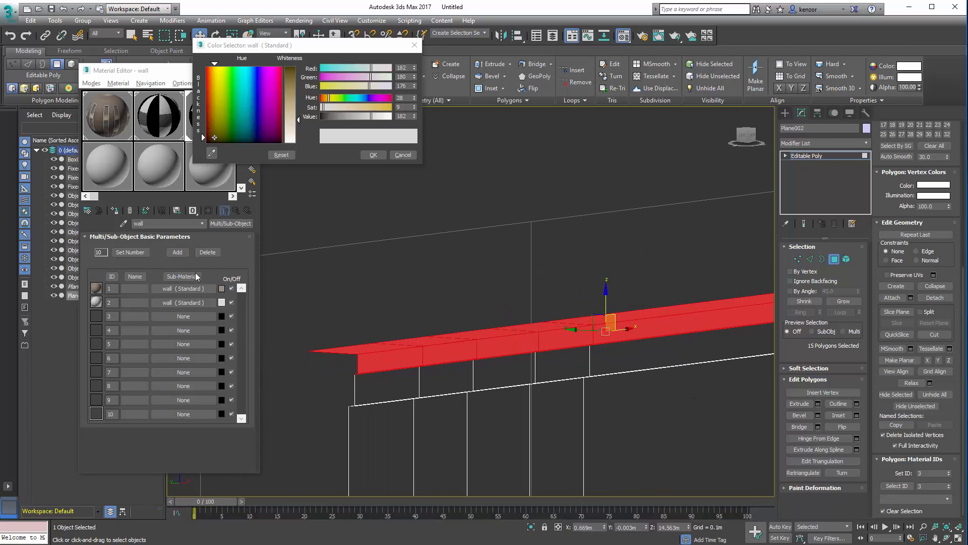
# - Copy the wall's second sub-material into the slot for ID 3 and set the copy's colour to yellow, RGB 182, 136, 48
pyautogui.click(162, 303)
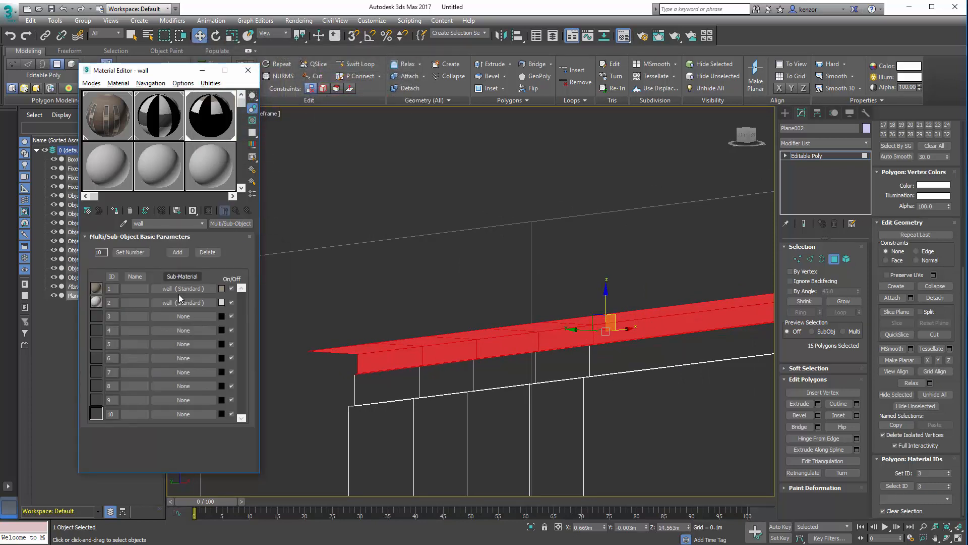
pyautogui.moveTo(186, 301)
pyautogui.mouseDown()
pyautogui.moveTo(195, 348)
pyautogui.moveTo(182, 316)
pyautogui.mouseUp()
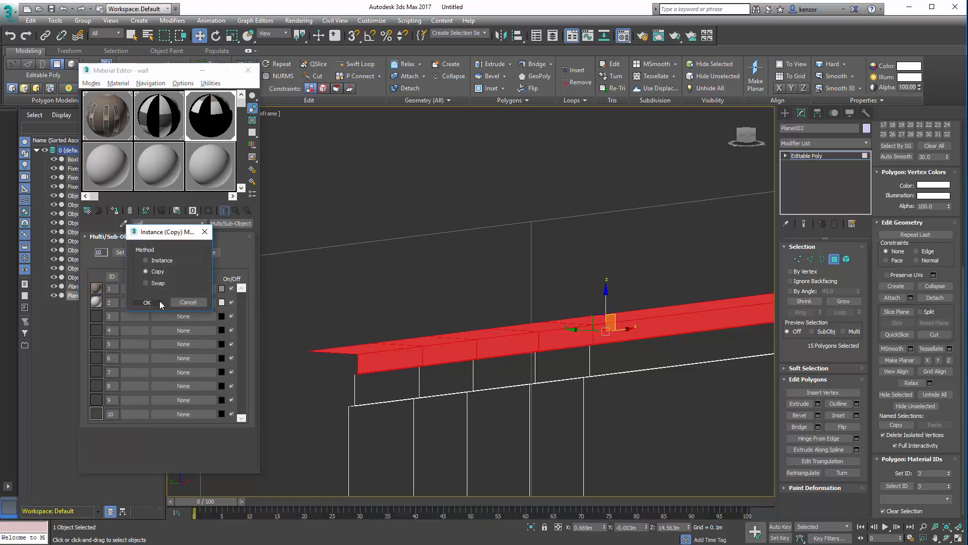
pyautogui.press('Return')
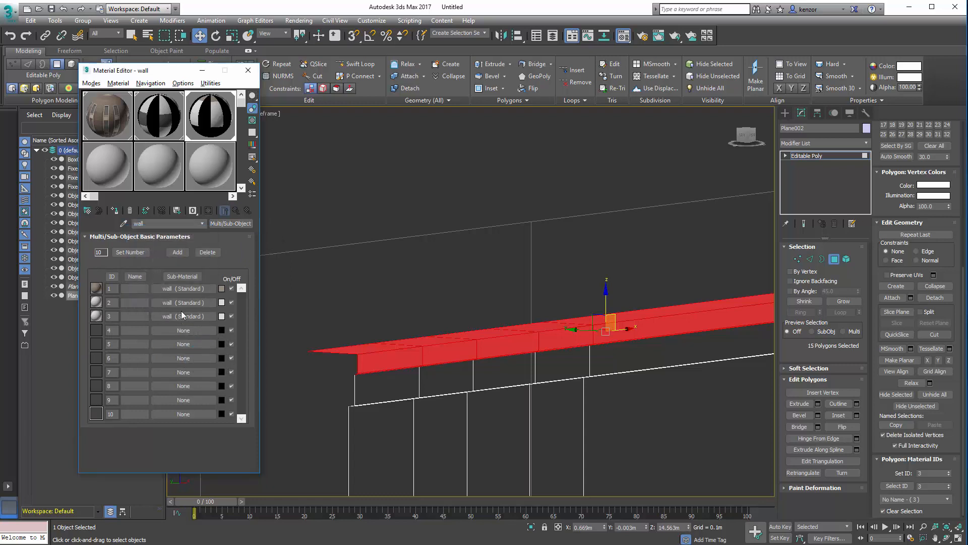
pyautogui.click(221, 316)
pyautogui.moveTo(353, 110); pyautogui.dragTo(373, 108)
pyautogui.click(371, 154)
# - Leave polygon editing, return the viewport to shaded display and inspect the base of the building in the reference photo
pyautogui.click(835, 261)
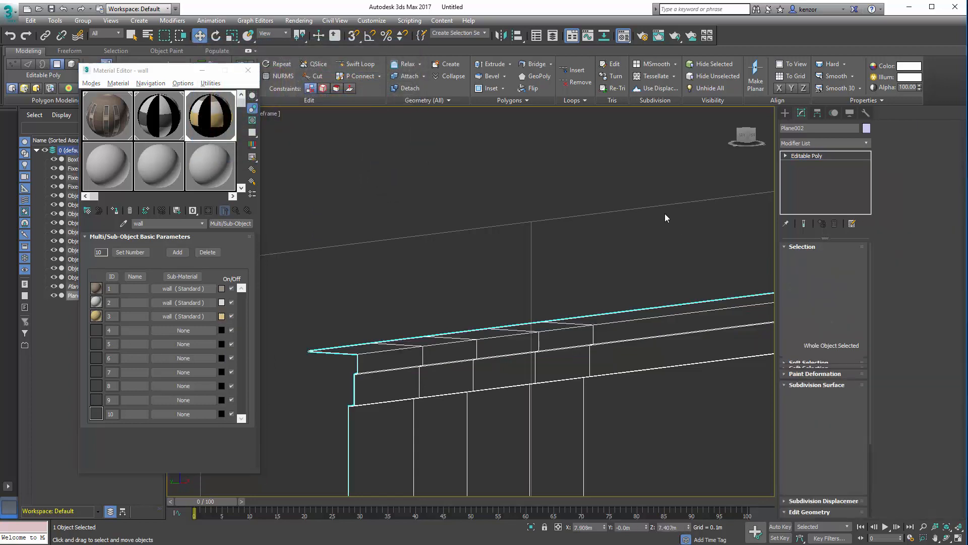
pyautogui.click(592, 177)
pyautogui.press('F3')
pyautogui.keyDown('ctrl'); pyautogui.keyDown('alt'); pyautogui.moveTo(567, 186); pyautogui.dragTo(423, 158, button='middle'); pyautogui.keyUp('alt'); pyautogui.keyUp('ctrl')
pyautogui.scroll(-3, 510, 186)
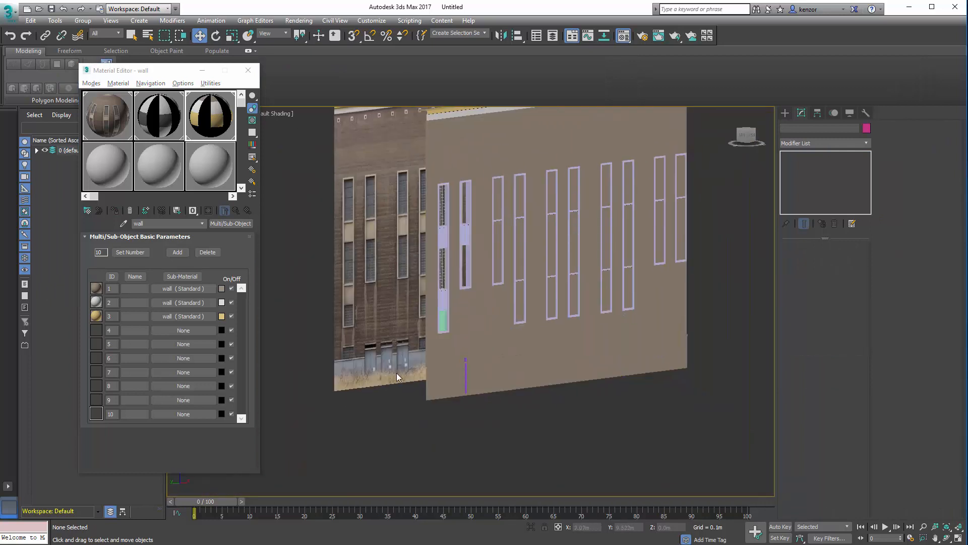
pyautogui.scroll(3, 397, 373)
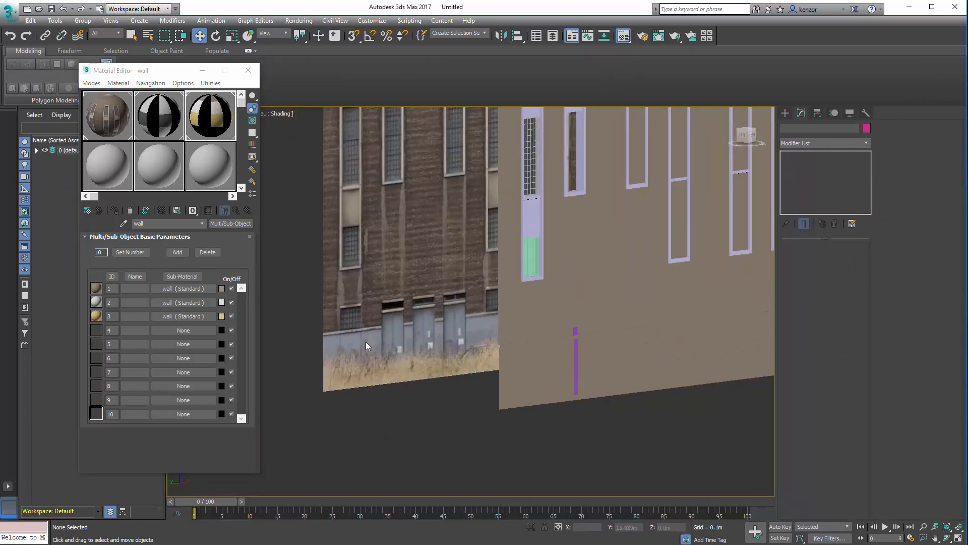
pyautogui.scroll(3, 356, 337)
pyautogui.moveTo(427, 295); pyautogui.dragTo(327, 261, button='middle')
# - Select the wall's polygons that form the base band and its thin upper ledge along the full width of the facade
pyautogui.click(544, 340)
pyautogui.keyDown('ctrl'); pyautogui.keyDown('alt'); pyautogui.moveTo(550, 323); pyautogui.dragTo(555, 343, button='middle'); pyautogui.keyUp('alt'); pyautogui.keyUp('ctrl')
pyautogui.keyDown('alt'); pyautogui.moveTo(555, 343); pyautogui.dragTo(586, 327, button='middle'); pyautogui.keyUp('alt')
pyautogui.click(833, 260)
pyautogui.keyDown('alt'); pyautogui.moveTo(755, 356); pyautogui.dragTo(464, 359, button='middle'); pyautogui.keyUp('alt')
pyautogui.moveTo(464, 359); pyautogui.dragTo(386, 310)
pyautogui.keyDown('alt'); pyautogui.moveTo(625, 294); pyautogui.dragTo(634, 274, button='middle'); pyautogui.keyUp('alt')
pyautogui.keyDown('alt'); pyautogui.moveTo(375, 292); pyautogui.dragTo(503, 329); pyautogui.keyUp('alt')
pyautogui.keyDown('alt'); pyautogui.moveTo(503, 329); pyautogui.dragTo(439, 355, button='middle'); pyautogui.keyUp('alt')
pyautogui.scroll(3, 438, 355)
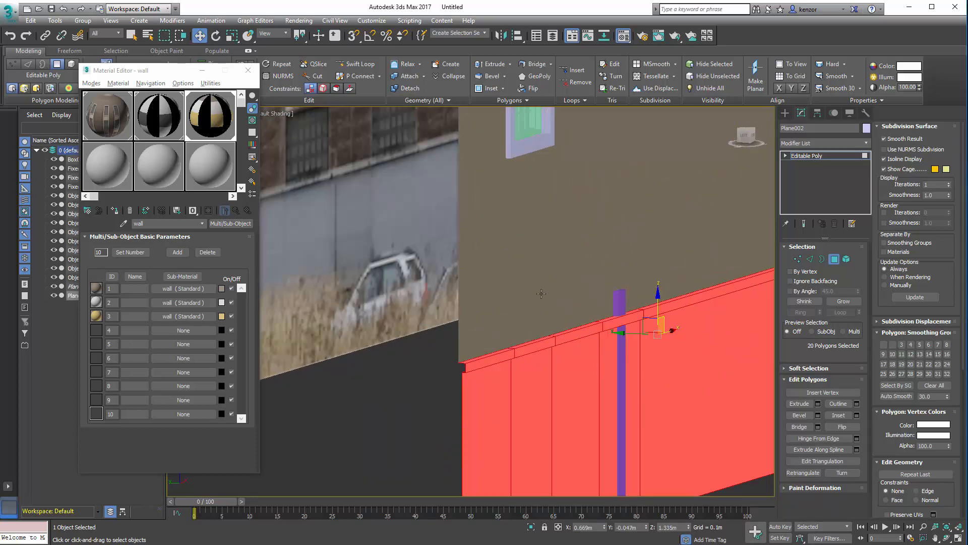
# - Set the selected base polygons' material ID to 4 and copy the third sub-material into the slot for ID 4
pyautogui.scroll(-5, 542, 293)
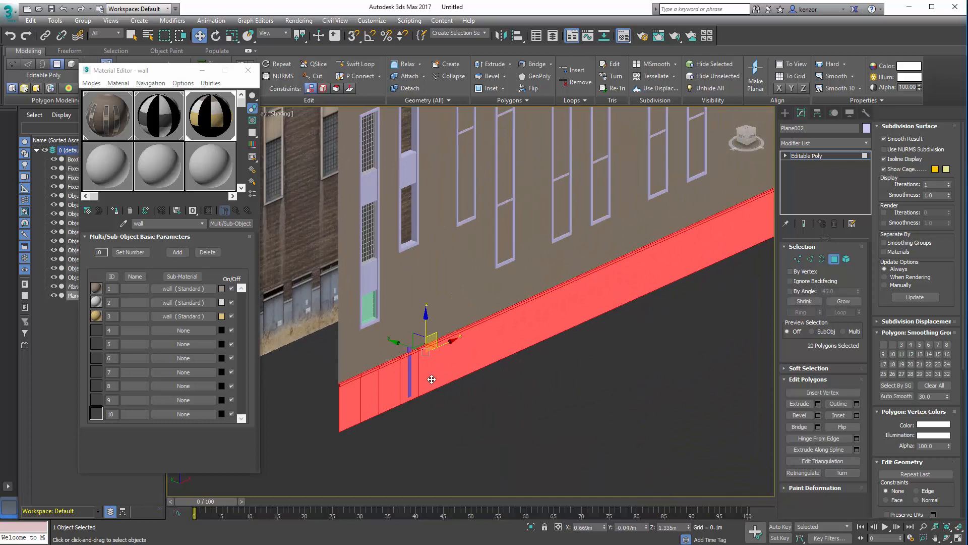
pyautogui.scroll(-5, 950, 267)
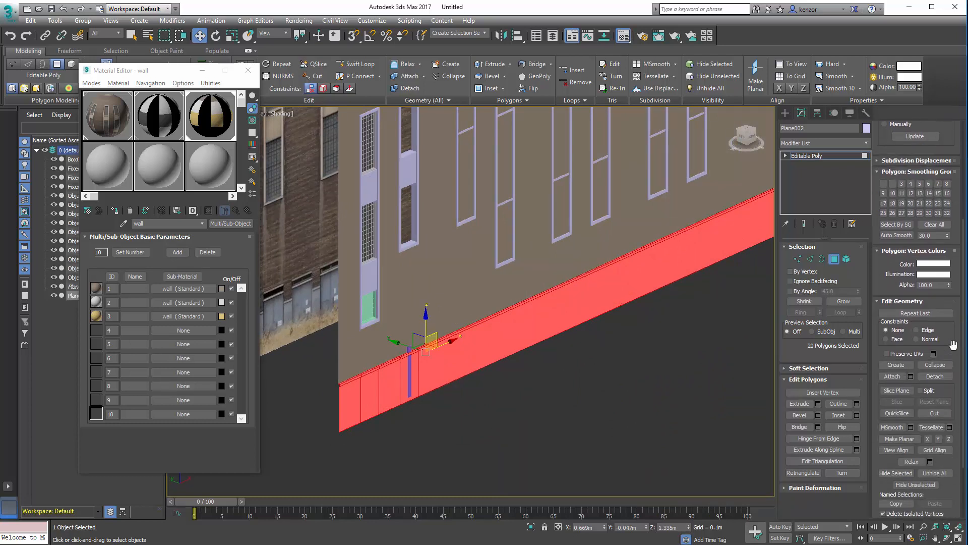
pyautogui.scroll(-3, 941, 363)
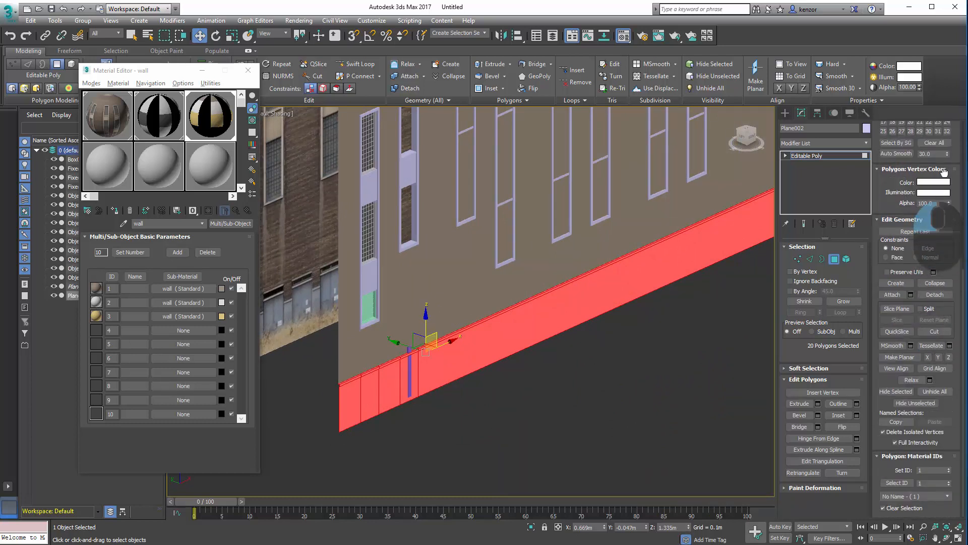
pyautogui.tripleClick(950, 468)
pyautogui.keyDown('alt'); pyautogui.moveTo(391, 419); pyautogui.dragTo(413, 415, button='middle'); pyautogui.keyUp('alt')
pyautogui.click(165, 316)
pyautogui.moveTo(168, 329); pyautogui.dragTo(166, 330)
pyautogui.click(154, 302)
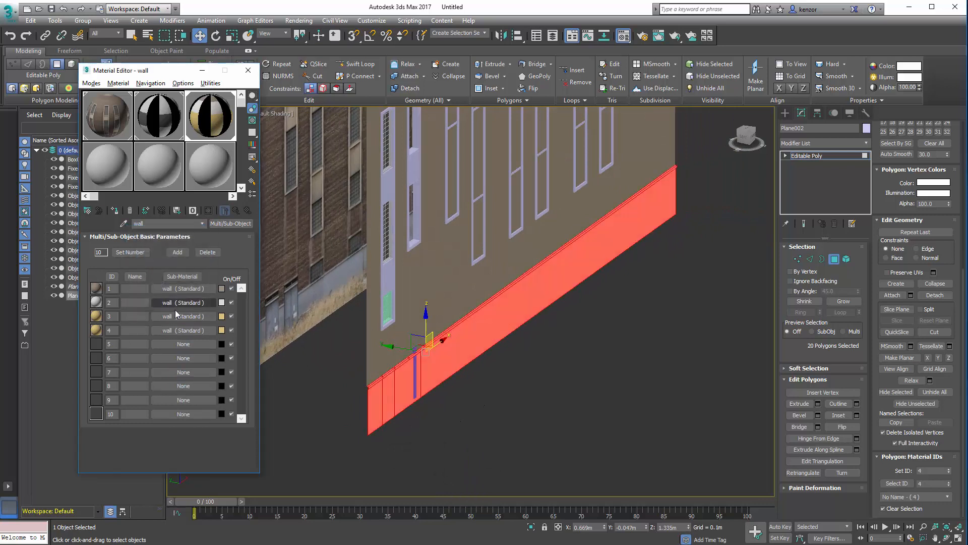
# - Recolour the fourth sub-material to a dark blue-grey with hue 148 and value 51, and leave polygon editing with the wall deselected
pyautogui.click(221, 331)
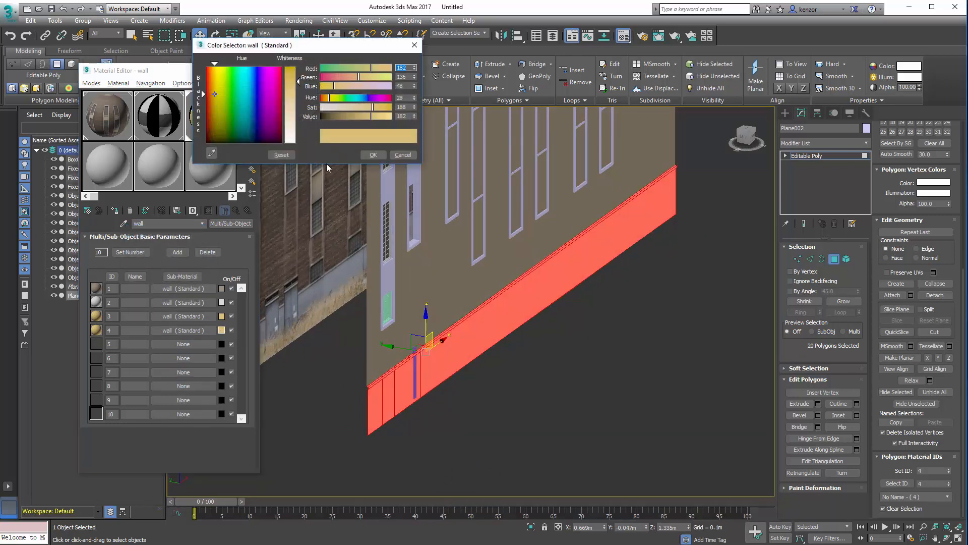
pyautogui.click(327, 107)
pyautogui.click(361, 98)
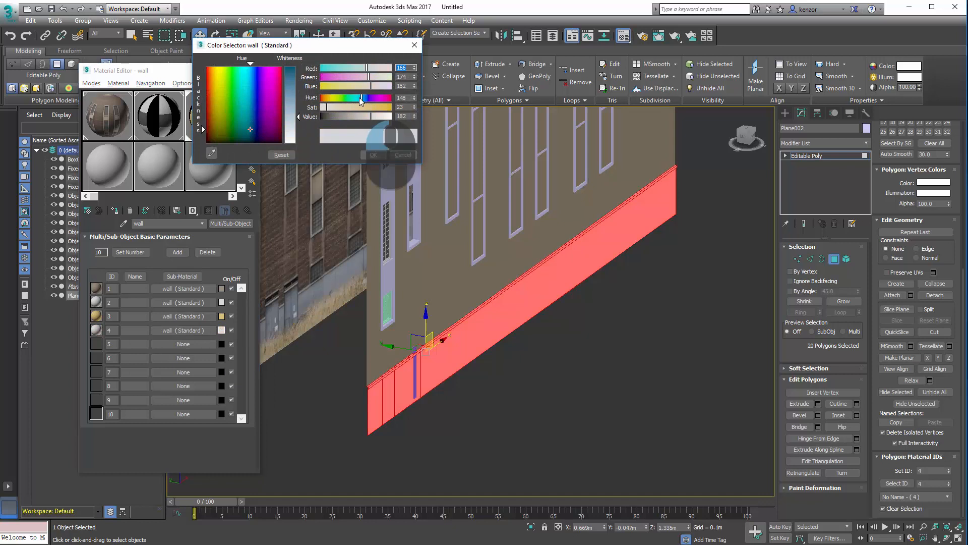
pyautogui.click(335, 116)
pyautogui.moveTo(341, 107); pyautogui.dragTo(347, 108)
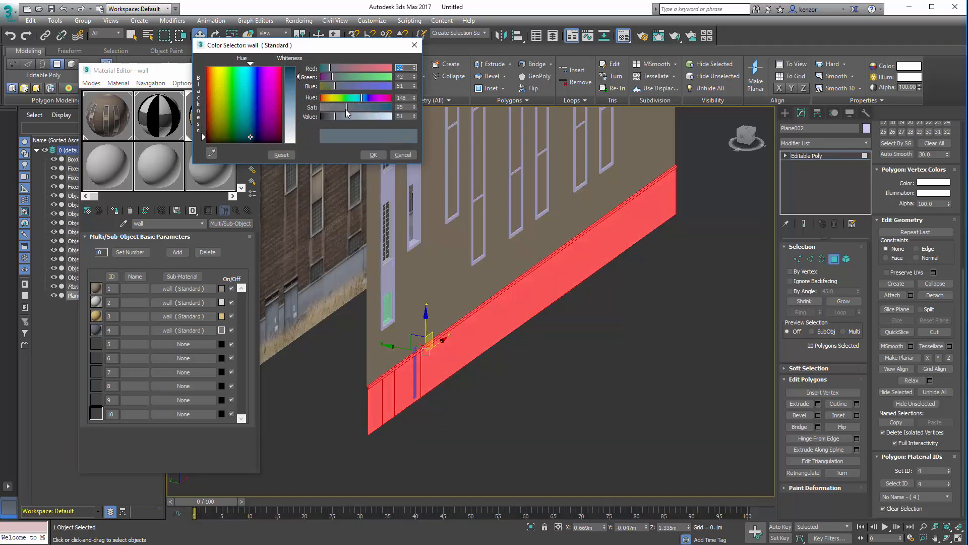
pyautogui.click(372, 156)
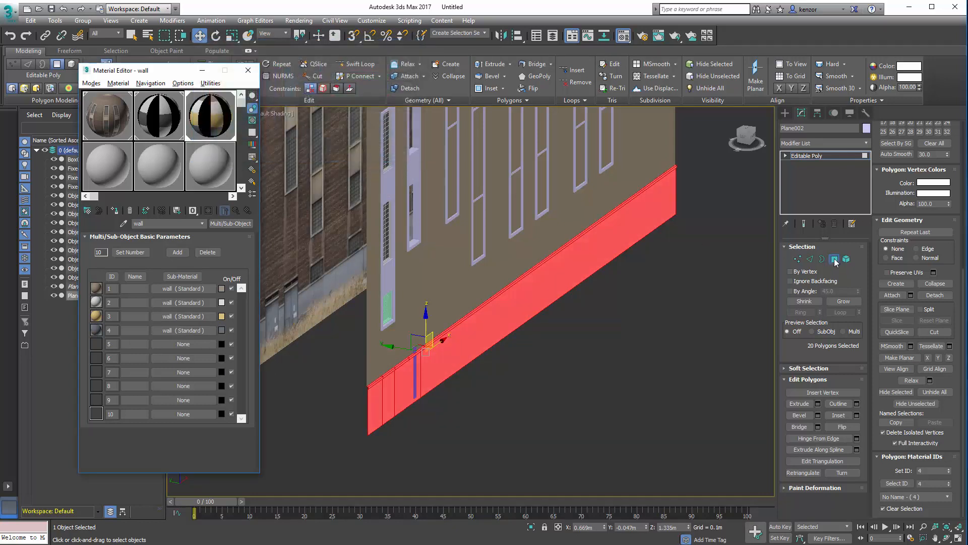
pyautogui.click(835, 259)
pyautogui.click(657, 300)
pyautogui.keyDown('alt'); pyautogui.moveTo(592, 327); pyautogui.dragTo(556, 302, button='middle'); pyautogui.keyUp('alt')
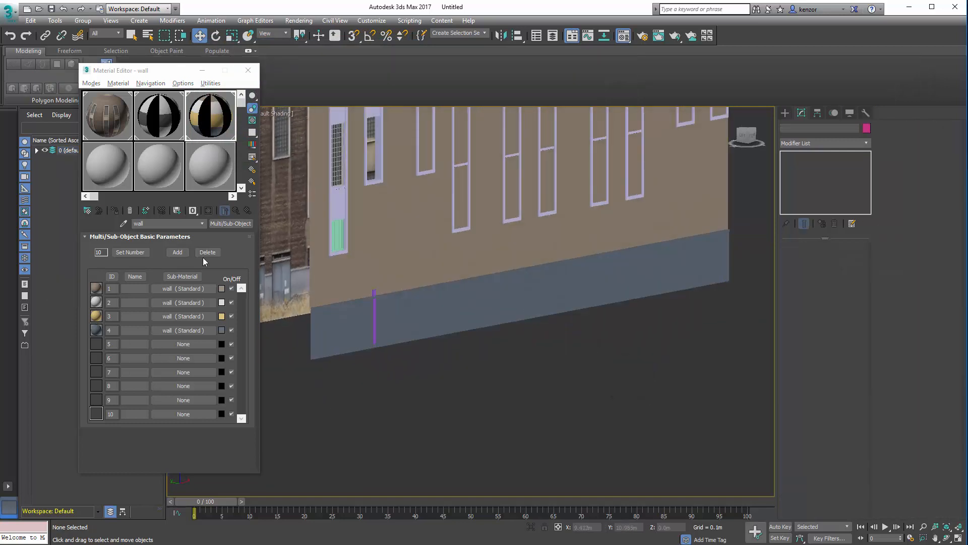
# - Soften the fourth sub-material's colour to a lighter grey with saturation 44 and value 69, RGB 57, 63, 69
pyautogui.click(221, 330)
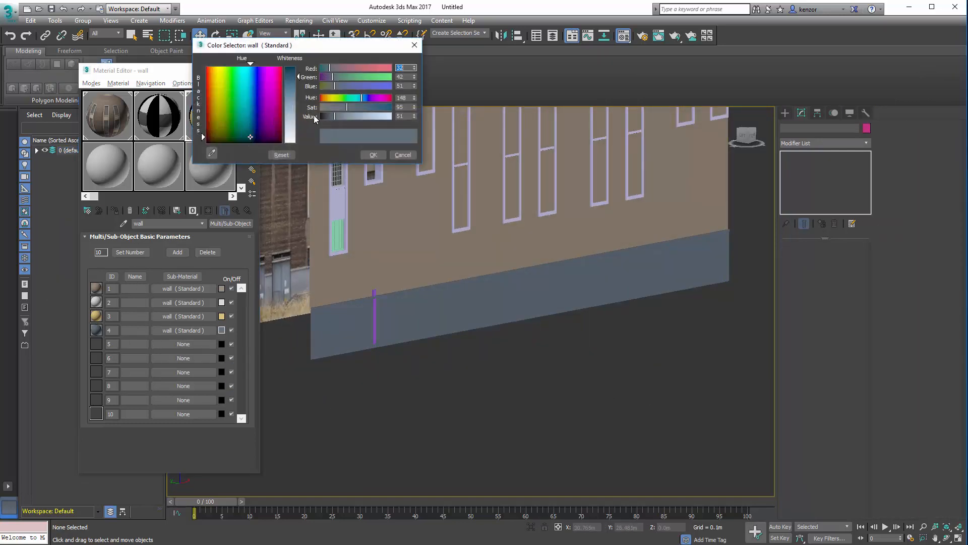
pyautogui.click(340, 117)
pyautogui.click(337, 108)
pyautogui.click(335, 107)
pyautogui.moveTo(334, 108); pyautogui.dragTo(332, 108)
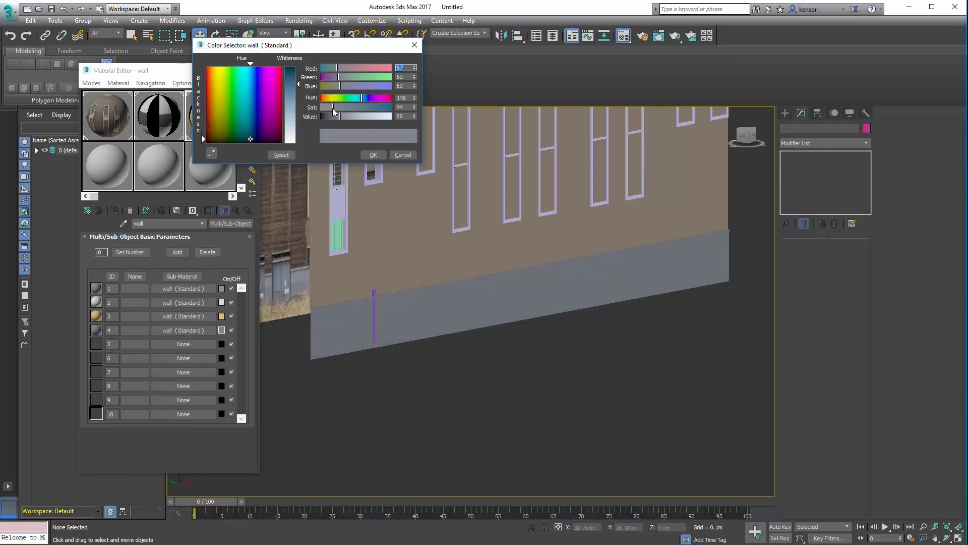
pyautogui.click(373, 154)
pyautogui.keyDown('alt'); pyautogui.moveTo(519, 323); pyautogui.dragTo(594, 346, button='middle'); pyautogui.keyUp('alt')
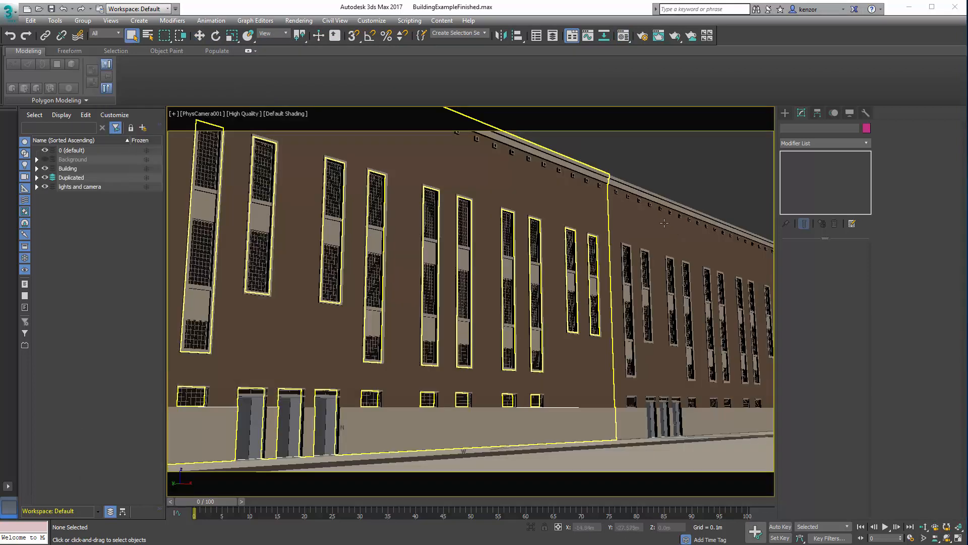